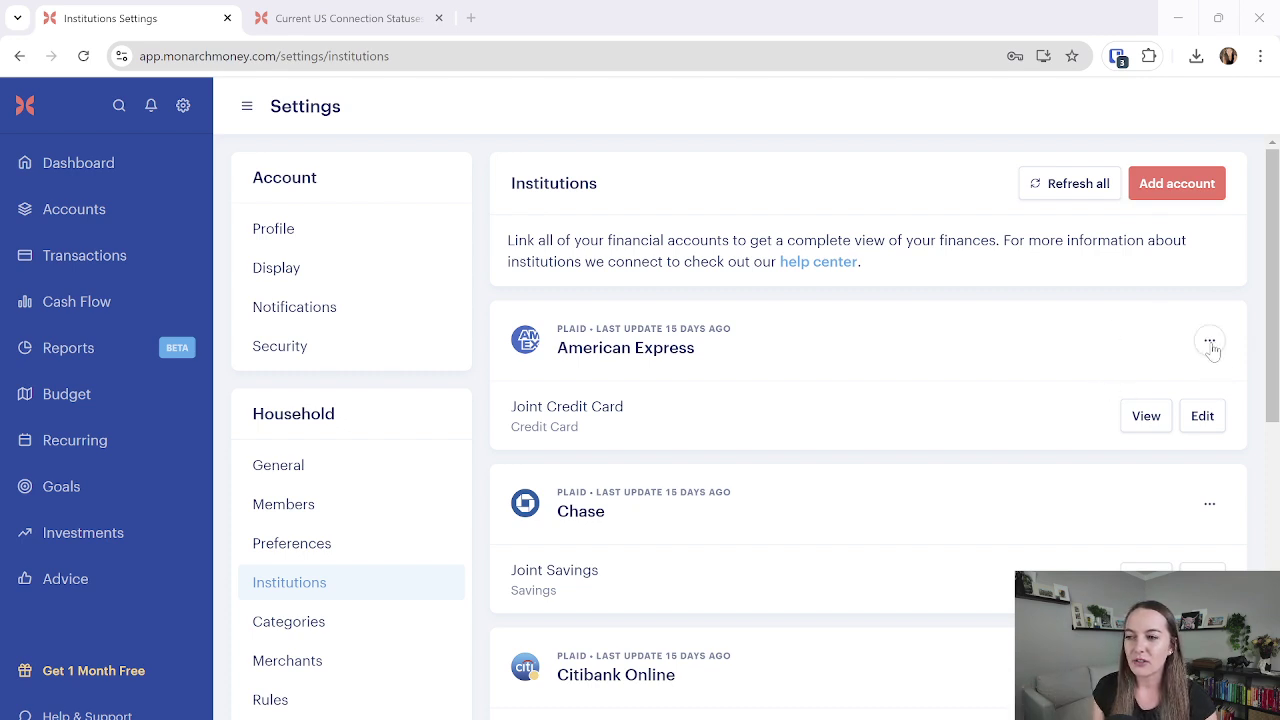
View the connection management options for American Express in the list of linked institutions
click(1210, 342)
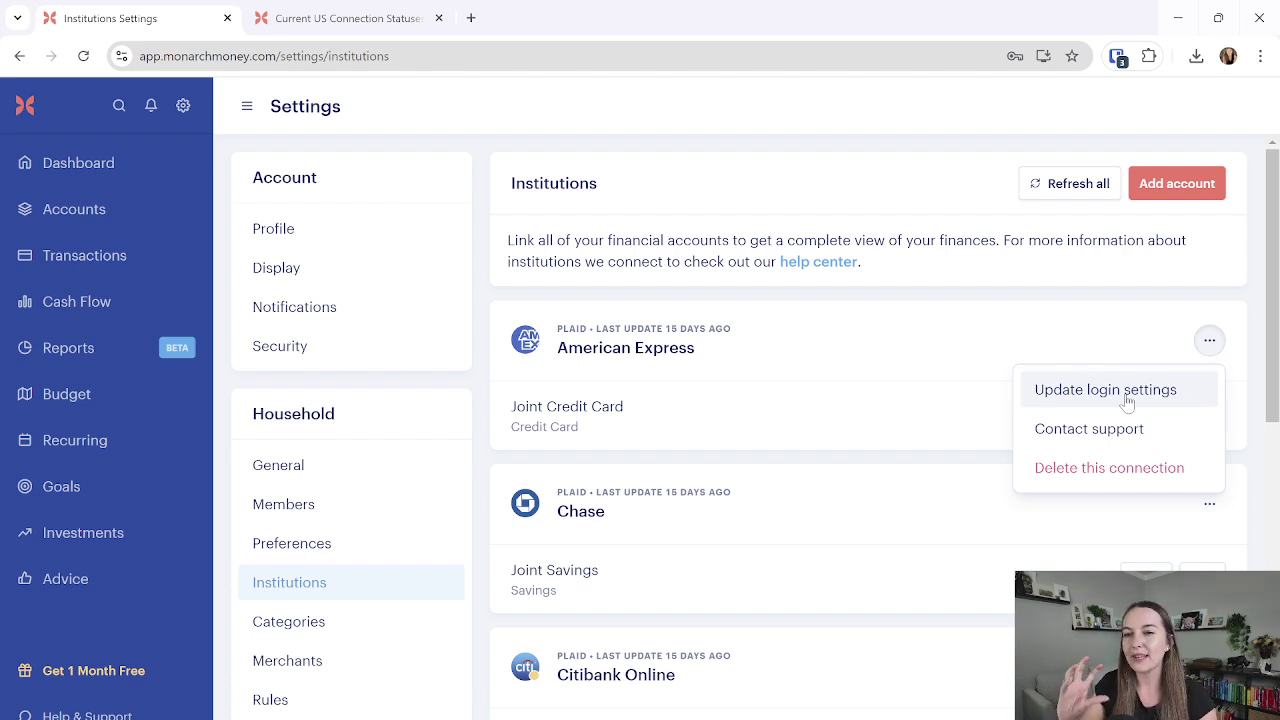
click(1097, 328)
scroll(1072, 390, down, 1)
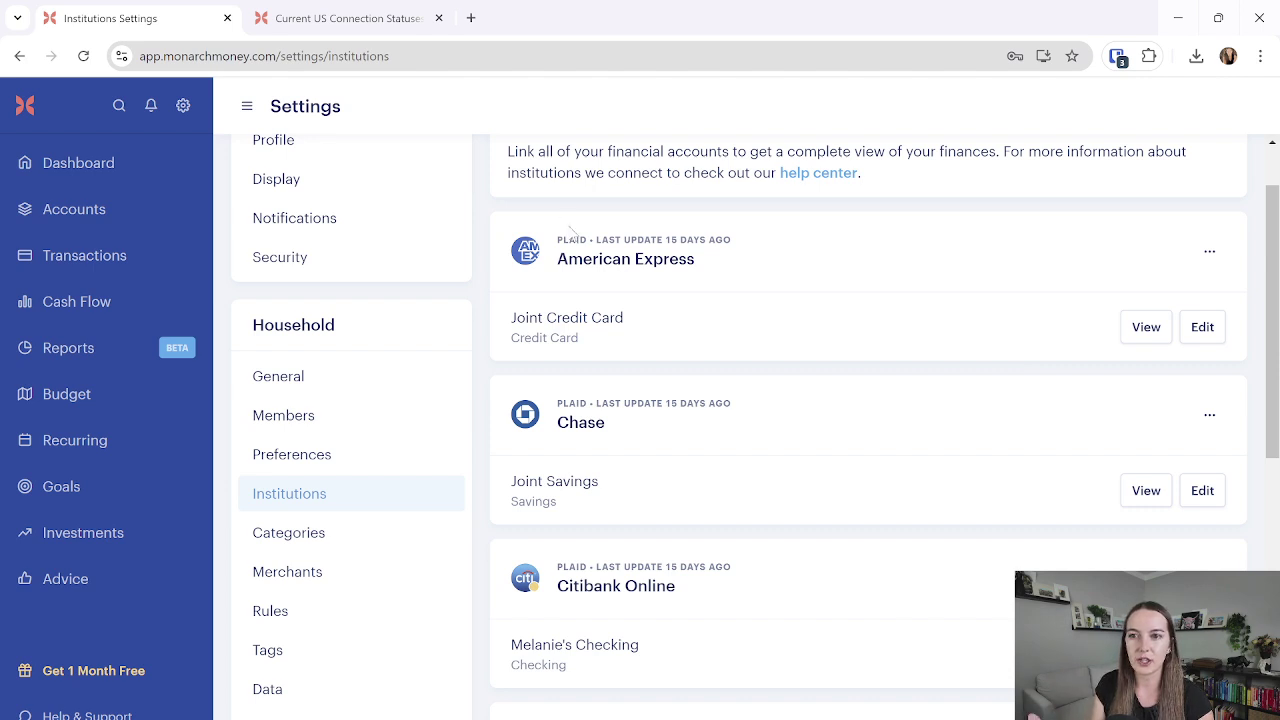
scroll(740, 322, up, 1)
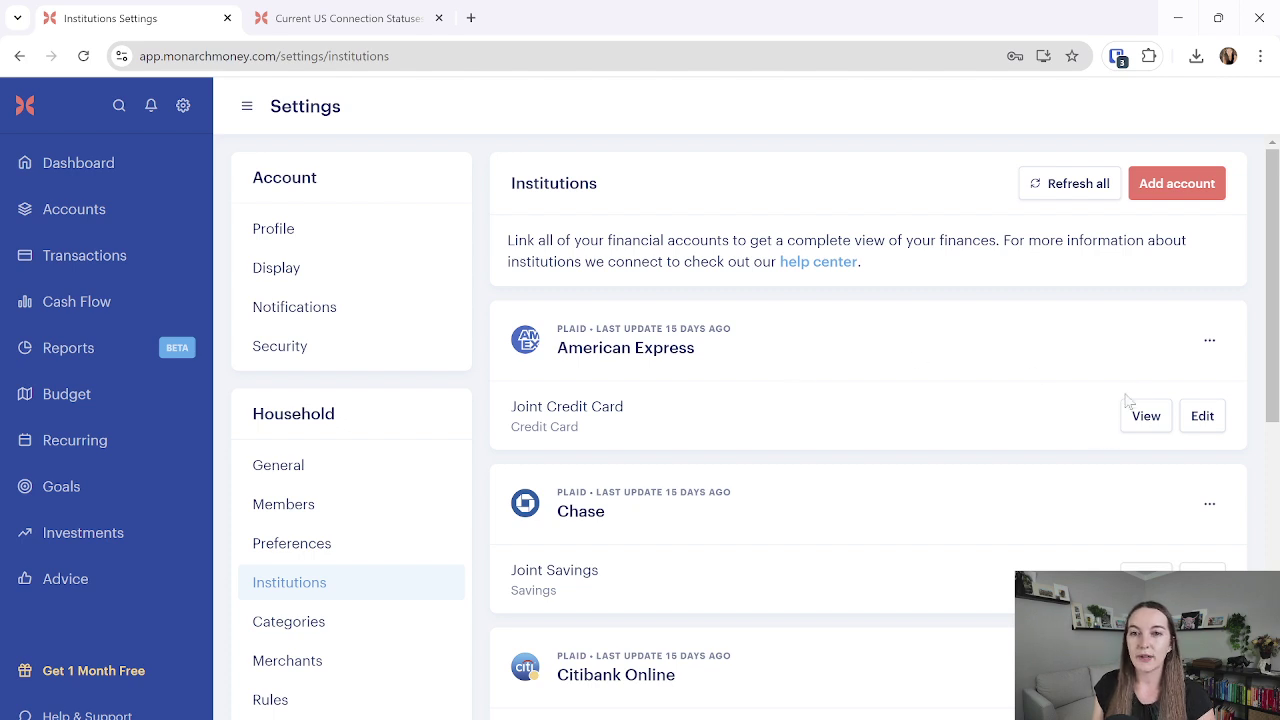
click(1209, 341)
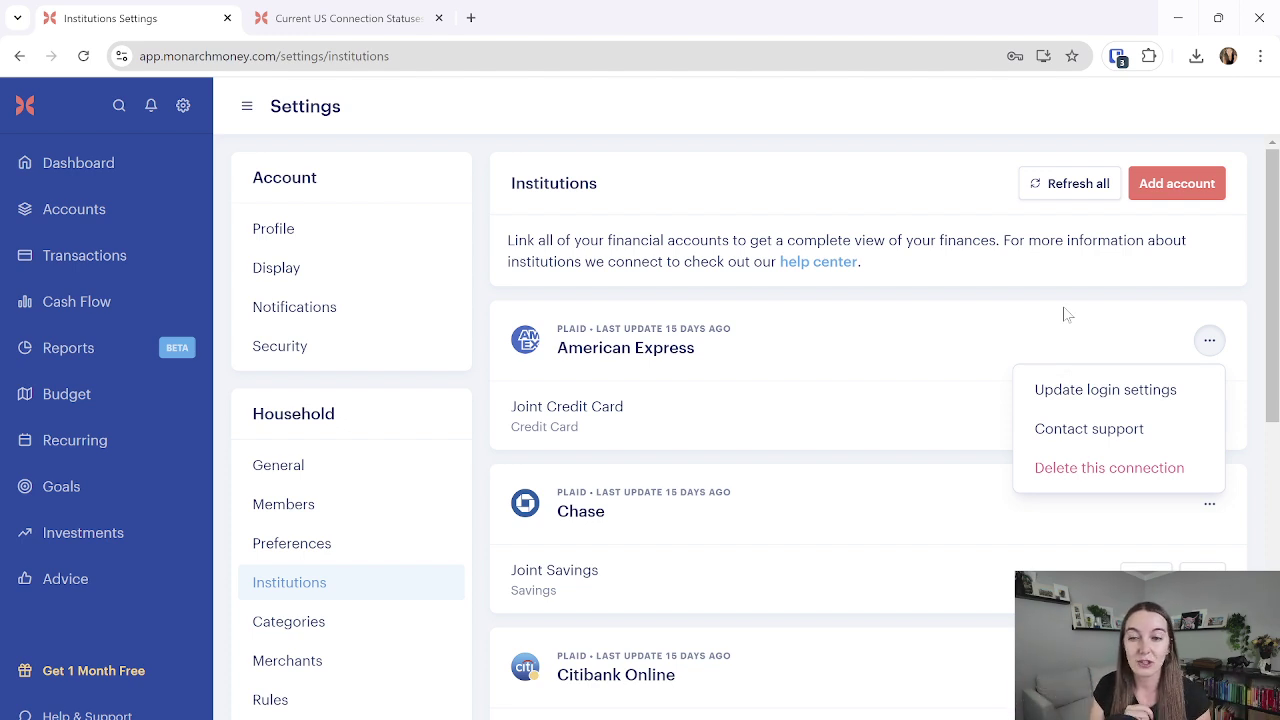
Examine the Current US Connection Statuses article, including provider success rates, institution notes and the USAA entry under recent updates
click(290, 22)
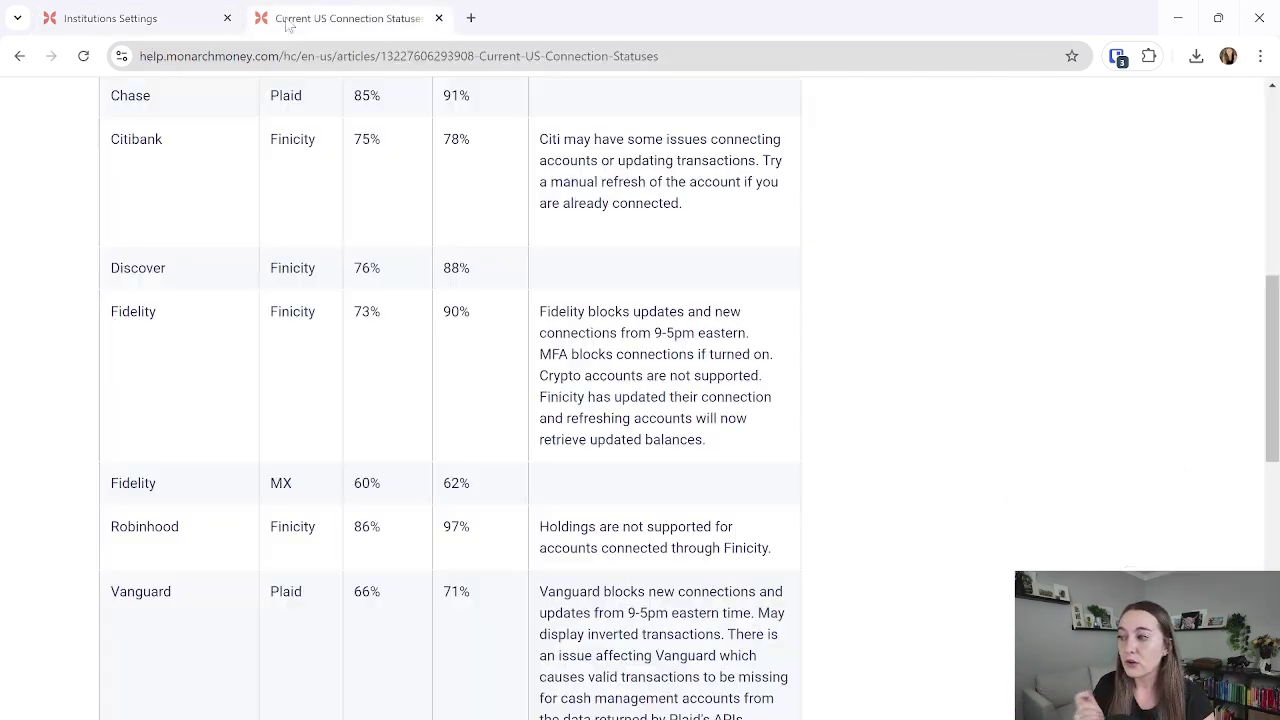
scroll(575, 415, up, 4)
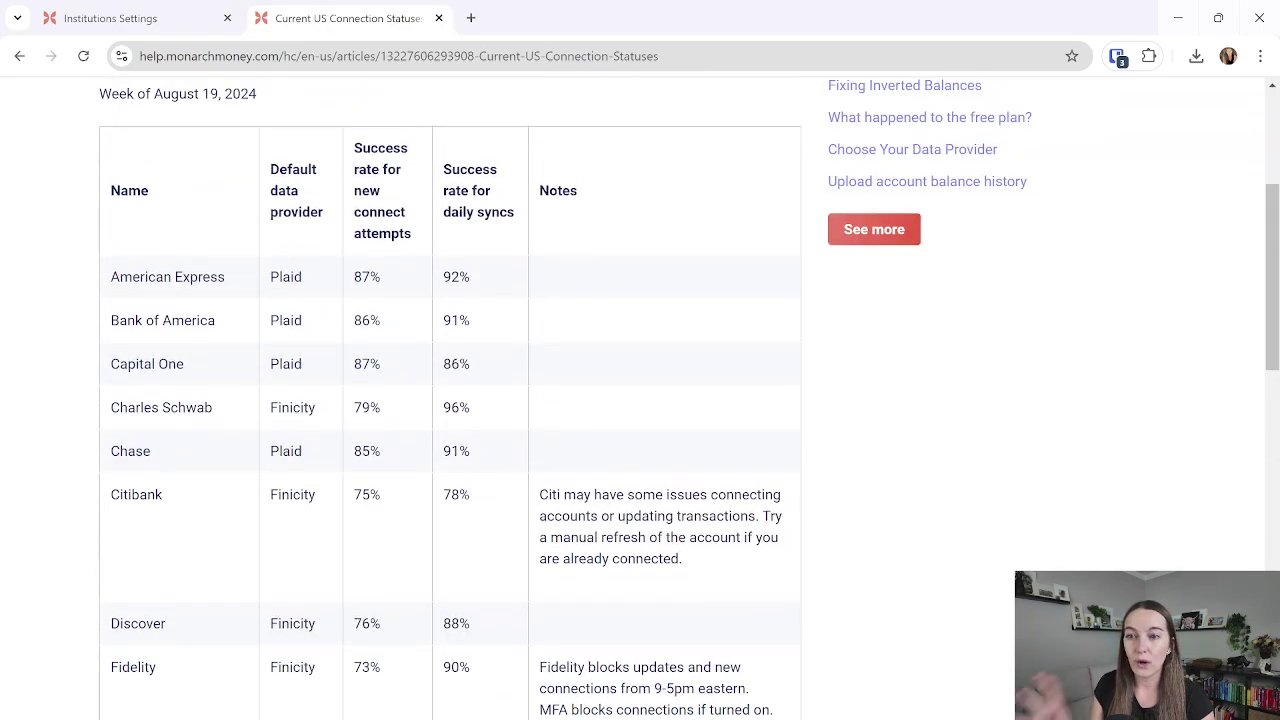
scroll(575, 415, down, 7)
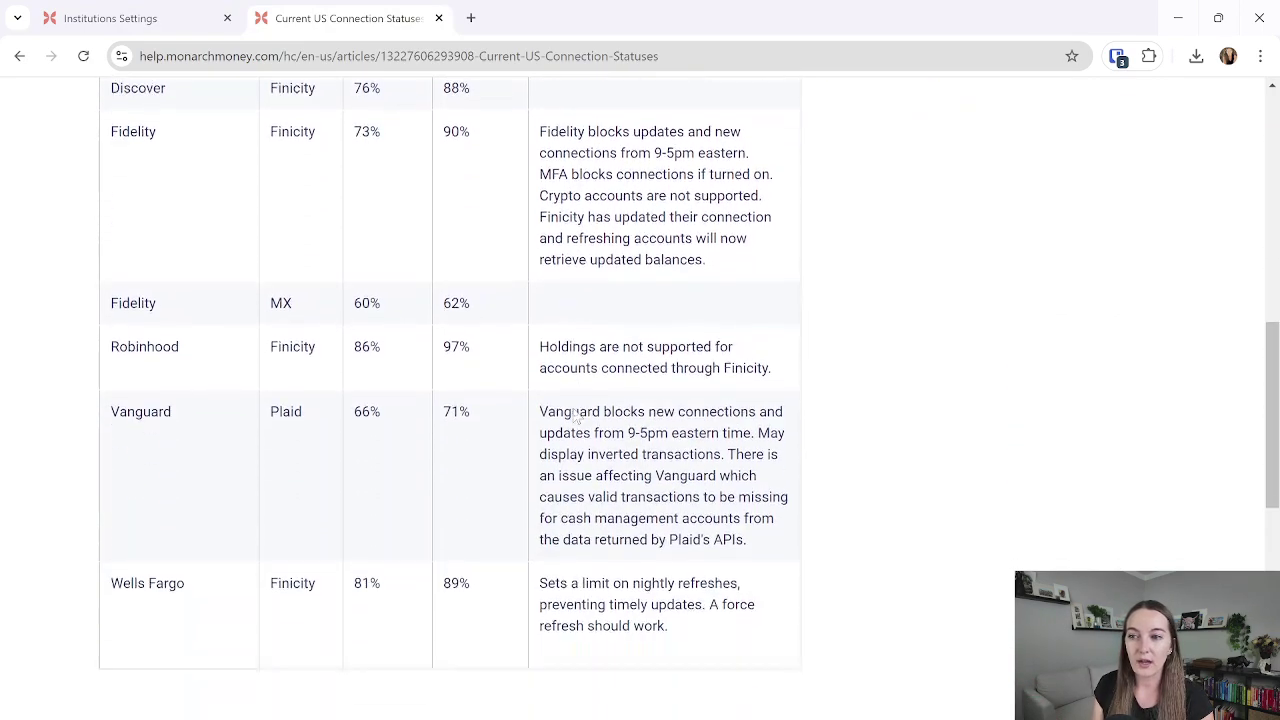
scroll(576, 417, down, 10)
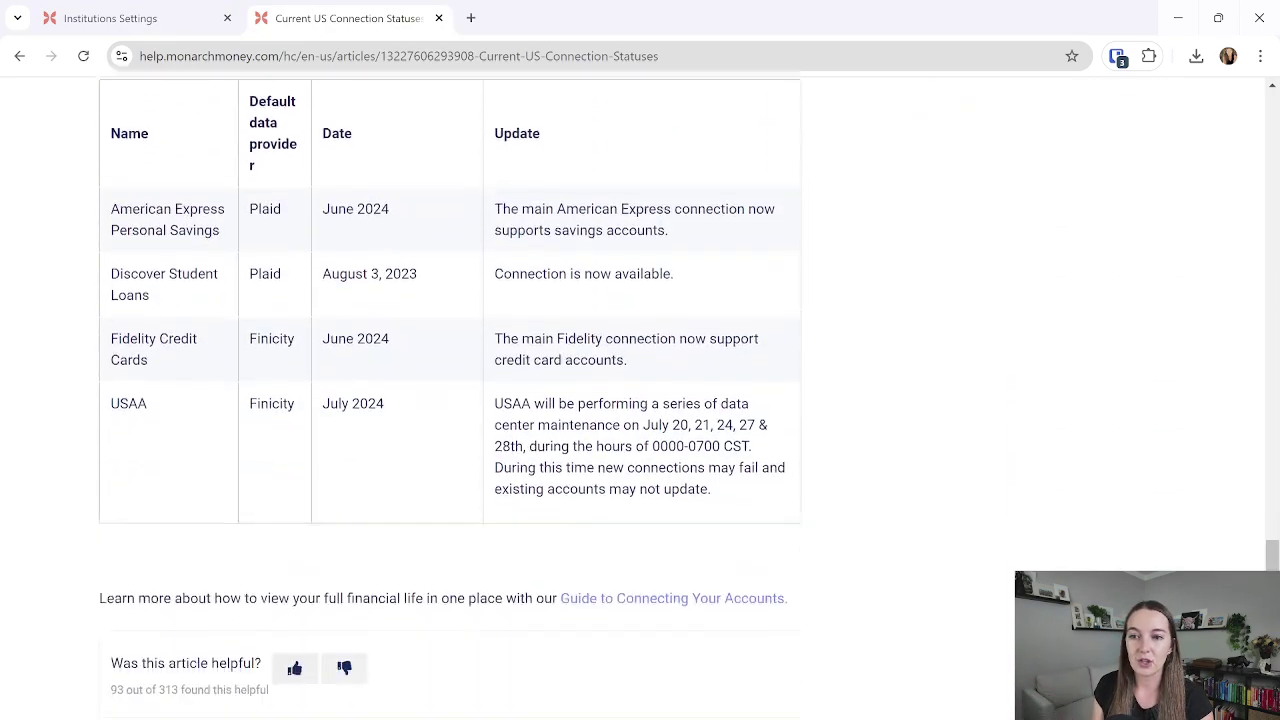
scroll(746, 374, up, 2)
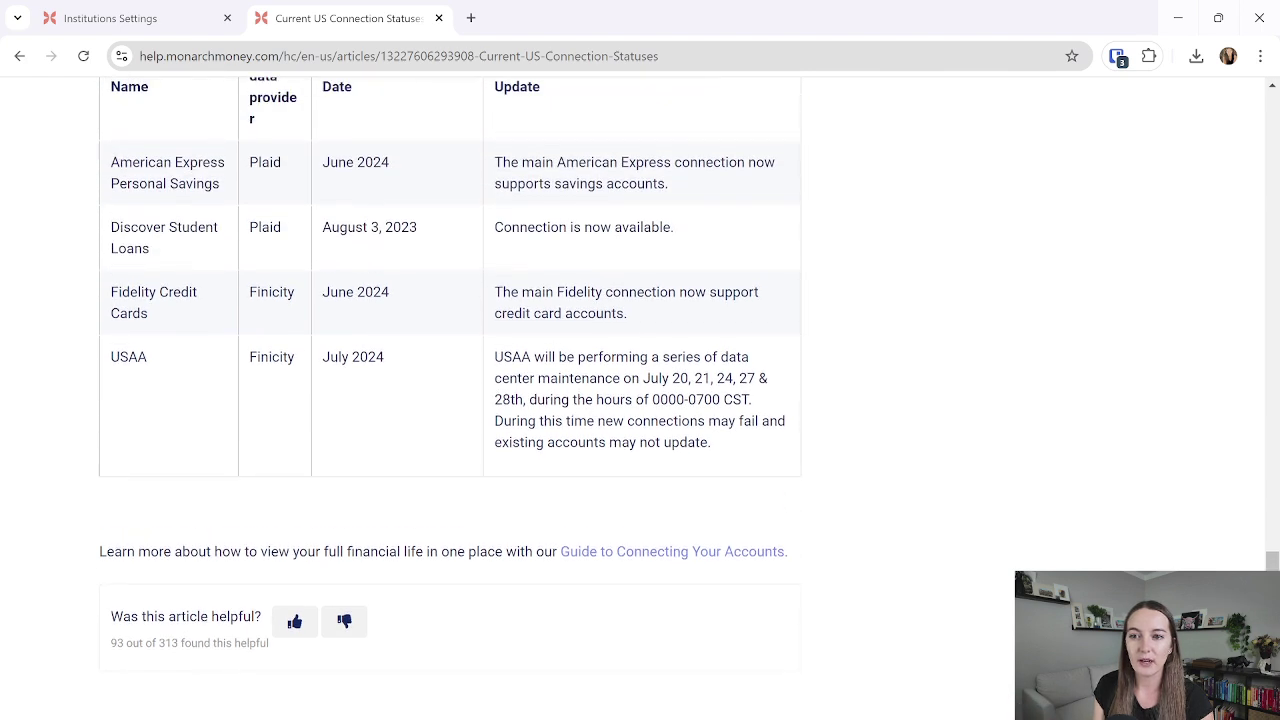
drag(545, 357, 666, 421)
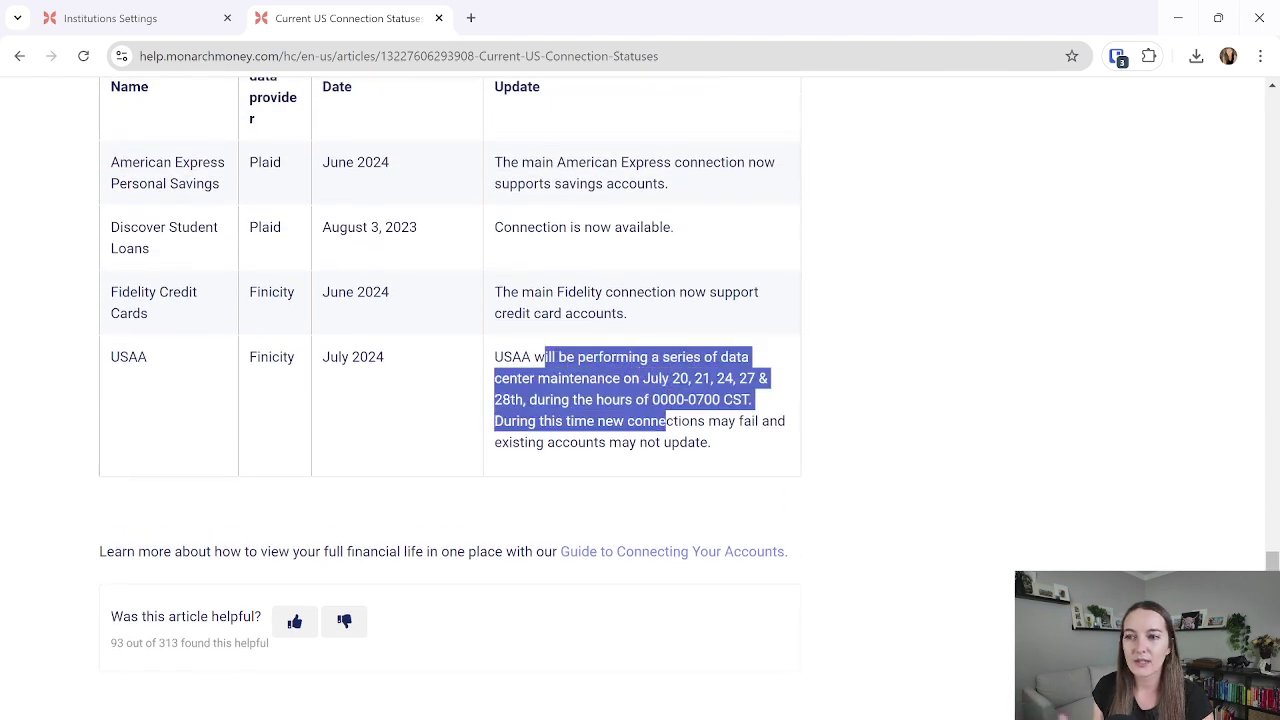
click(666, 421)
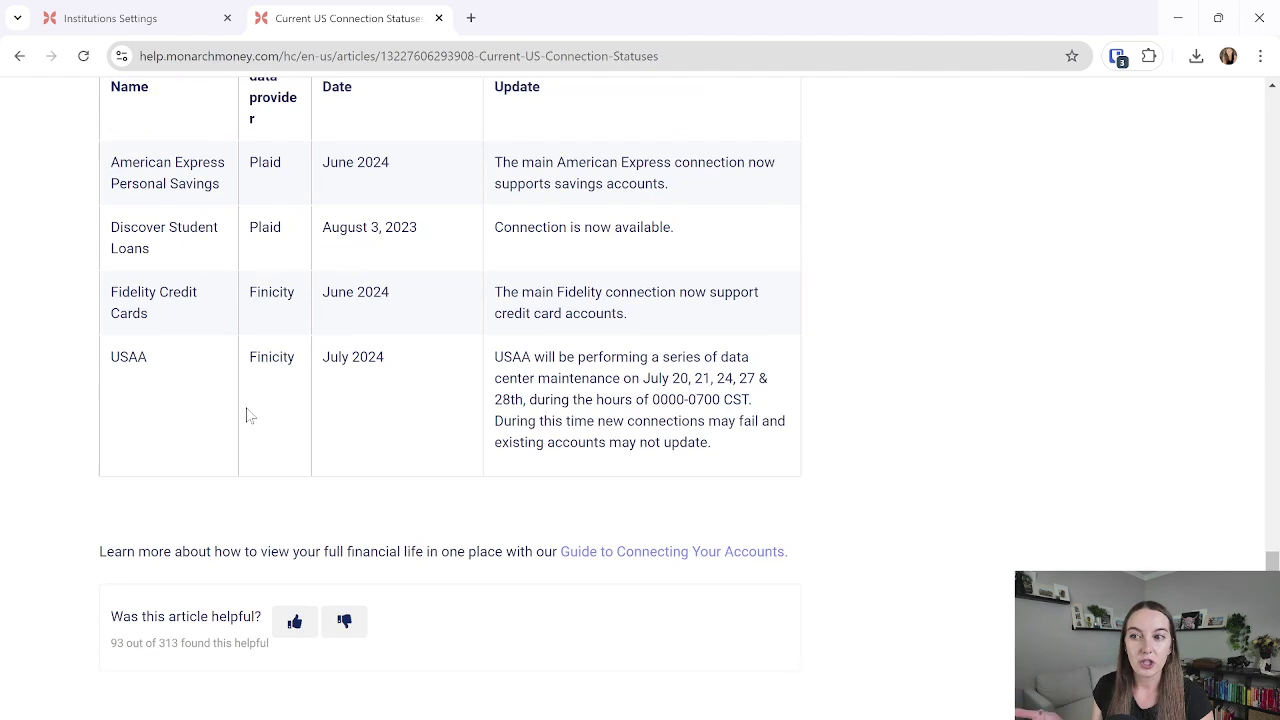
scroll(300, 268, up, 1)
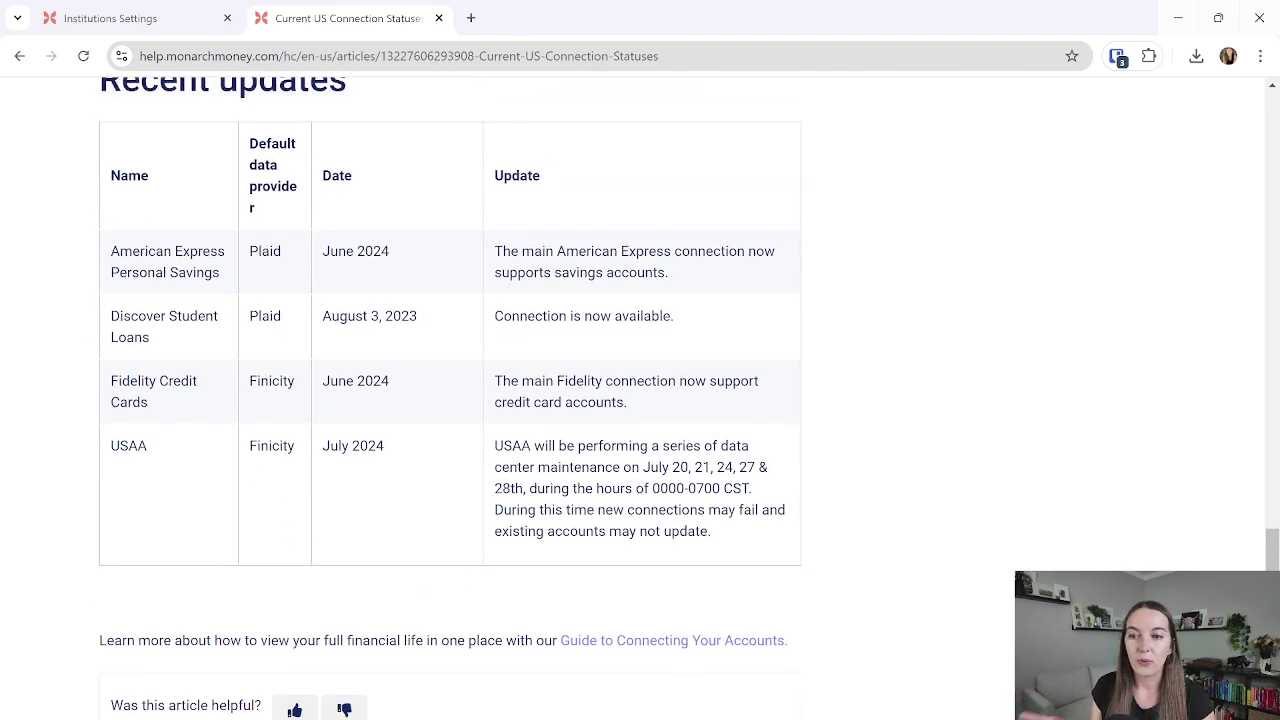
Return to the Institutions settings and examine the status indicators of the linked institutions, especially Robinhood and Vanguard
click(155, 28)
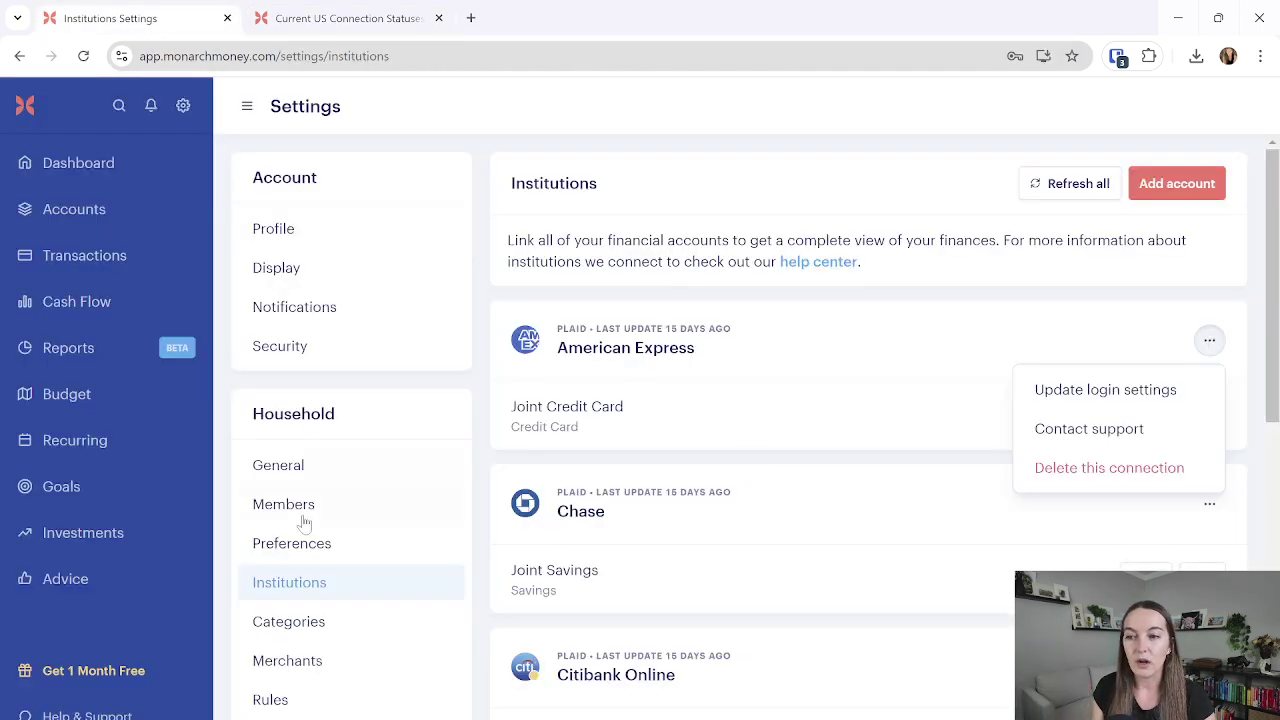
click(773, 464)
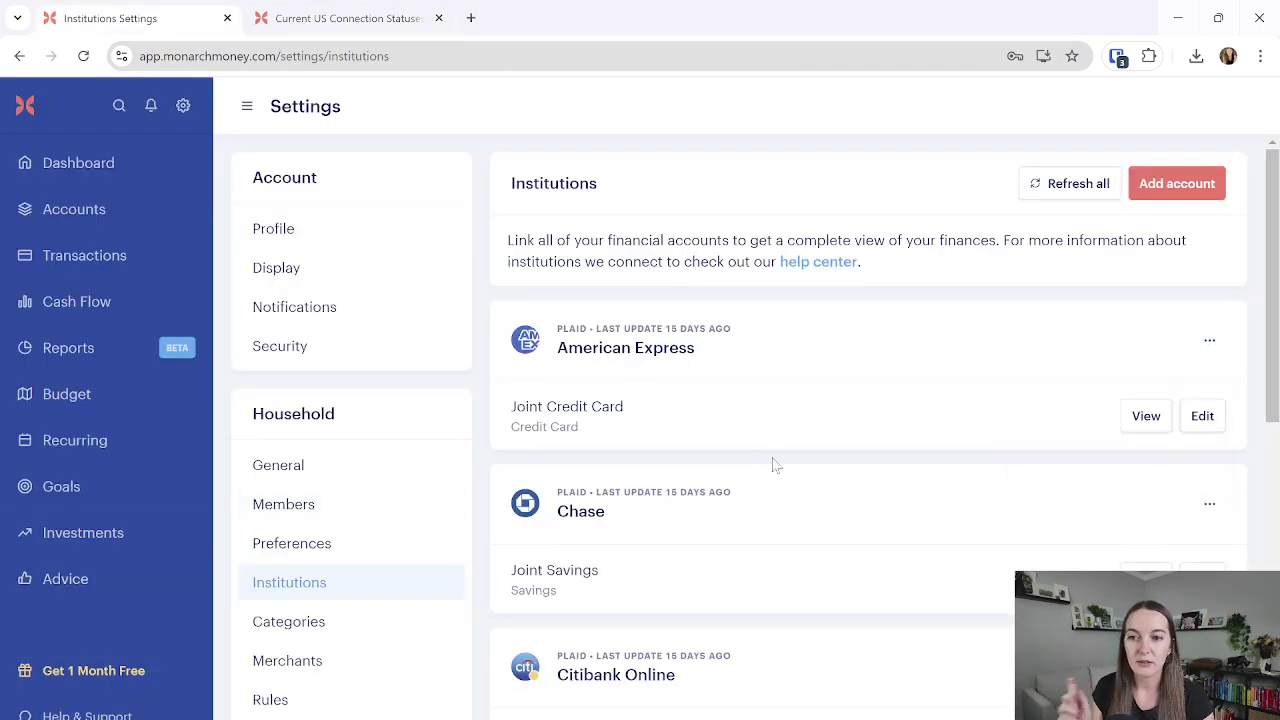
scroll(792, 457, down, 1)
scroll(792, 457, down, 5)
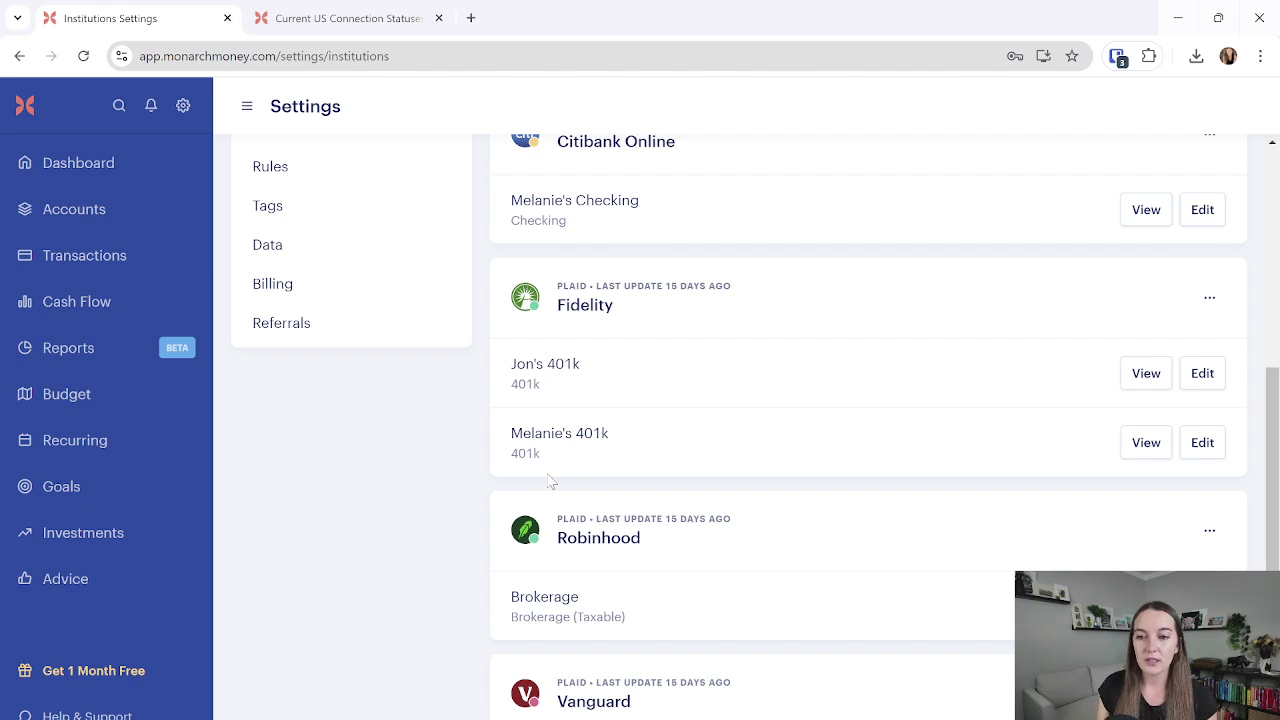
scroll(649, 420, down, 3)
mouse_move(652, 425)
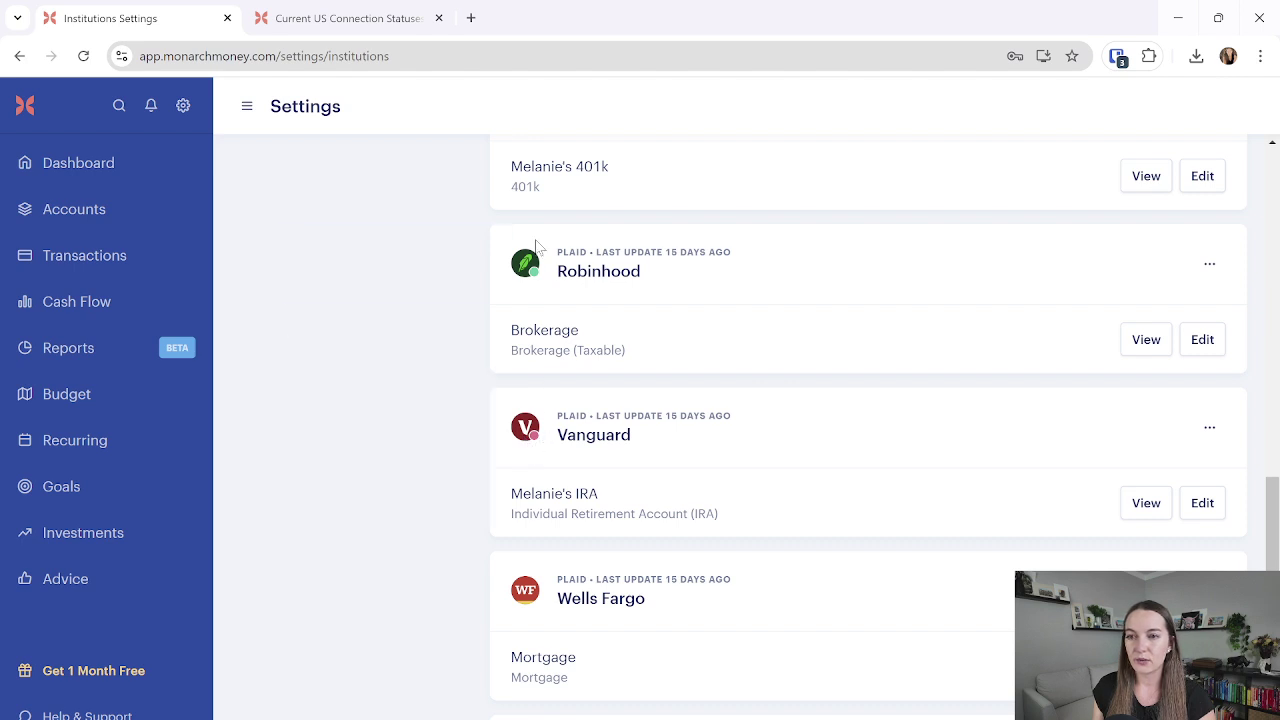
mouse_move(530, 280)
scroll(530, 300, down, 1)
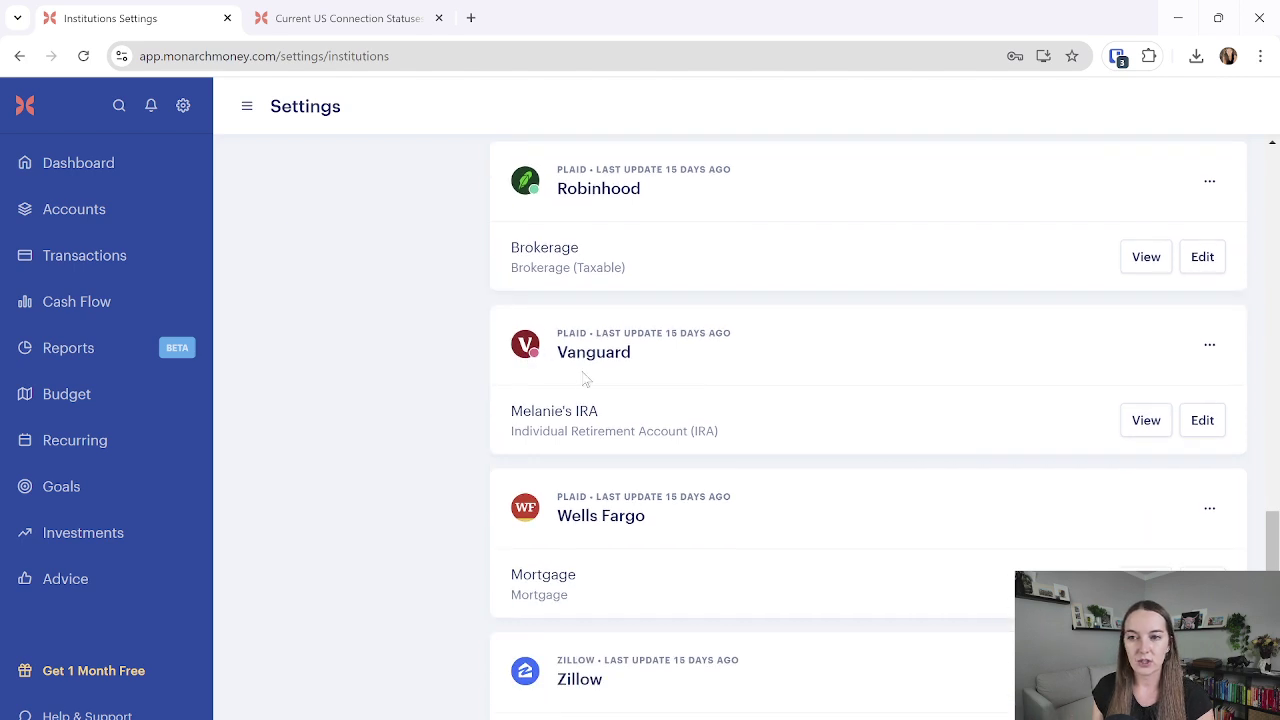
mouse_move(527, 362)
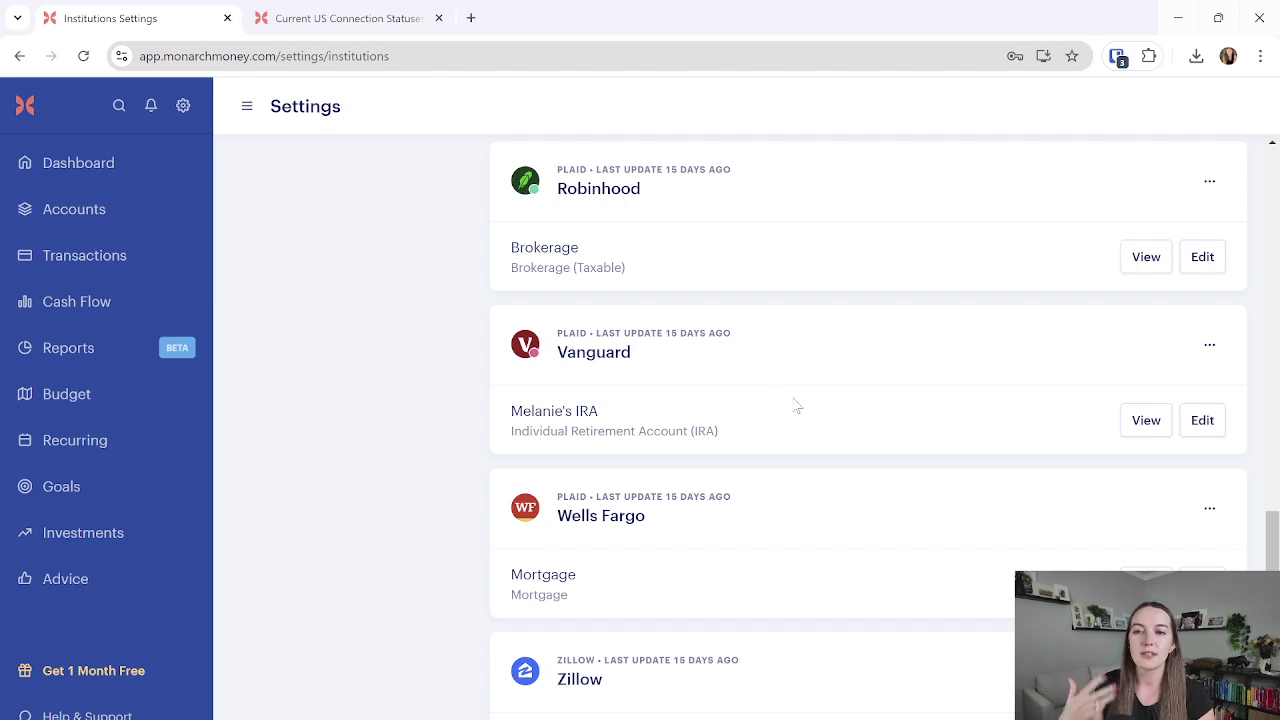
Open the Accounts page and view its options for adding an account, leaving without adding one
click(138, 209)
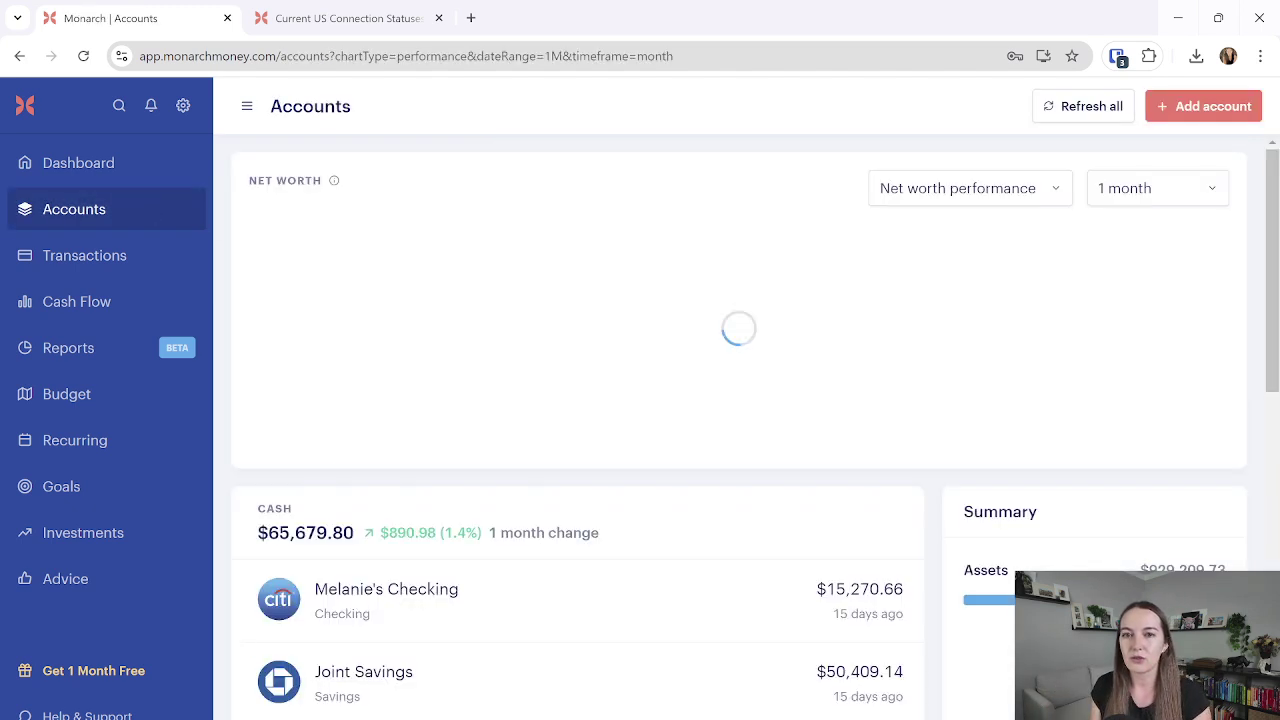
click(1176, 118)
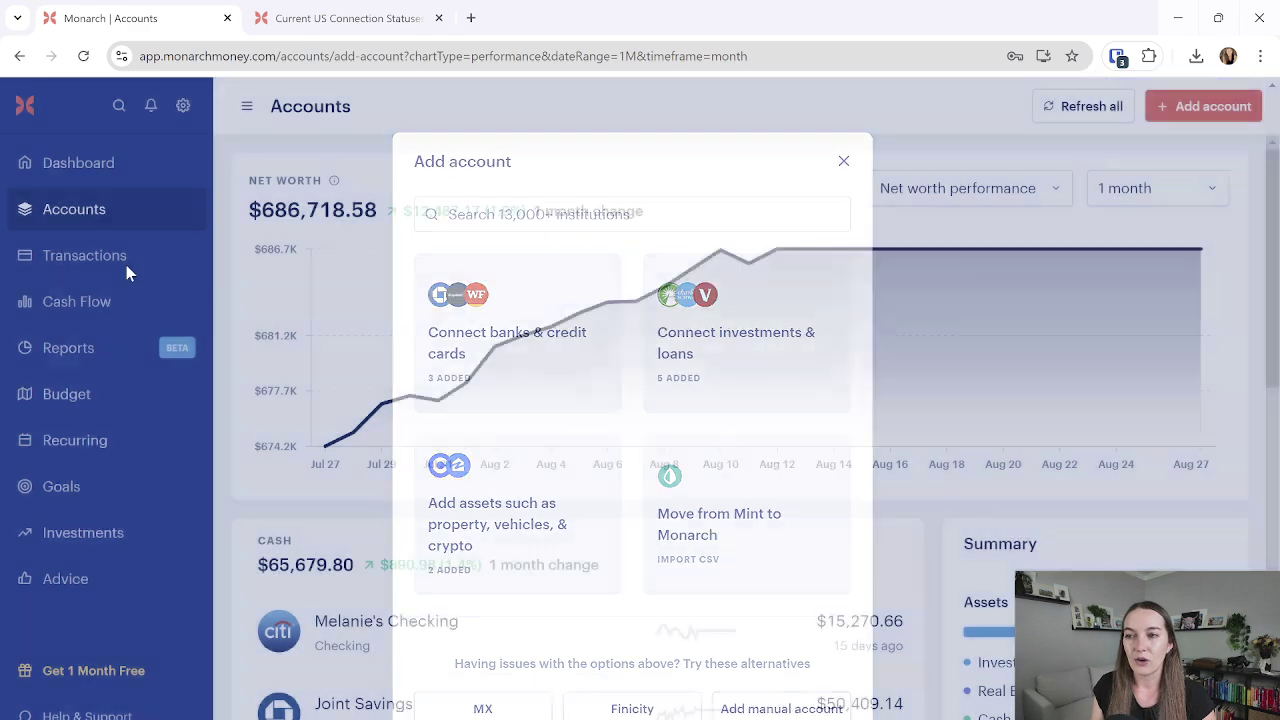
click(128, 272)
Go back to the Institutions settings and show the login update and deletion options for American Express
click(183, 106)
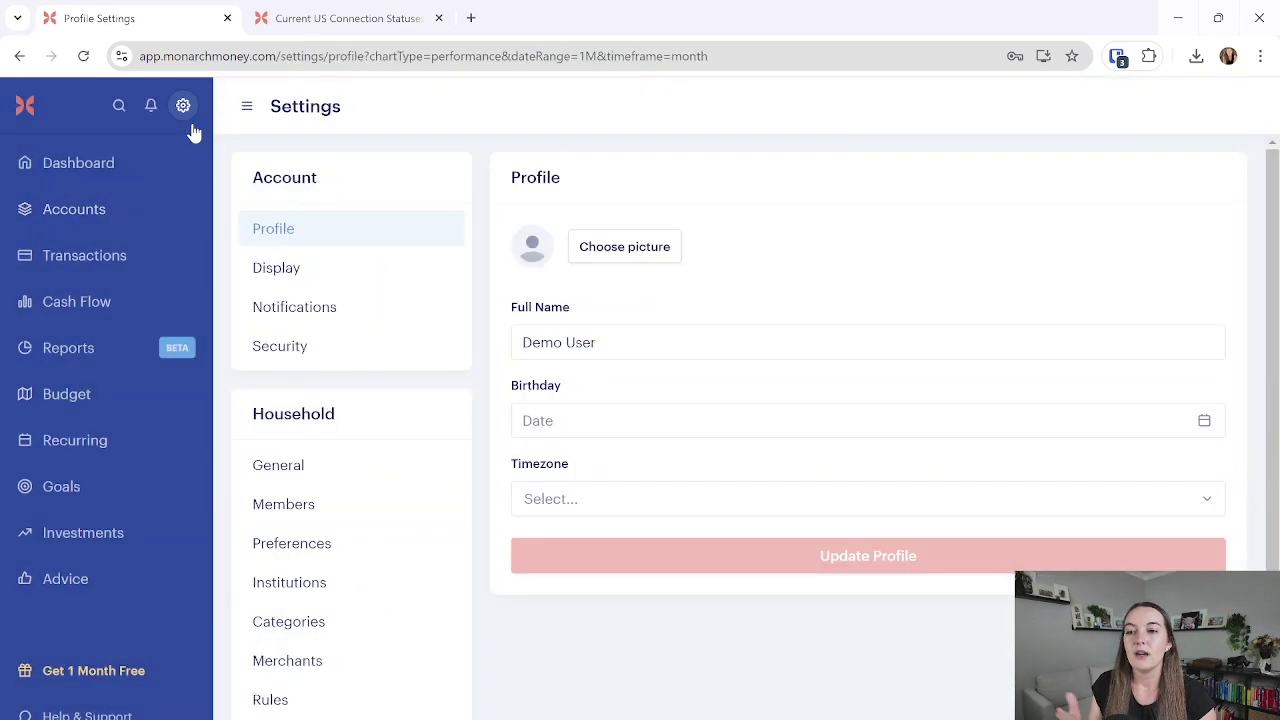
click(302, 581)
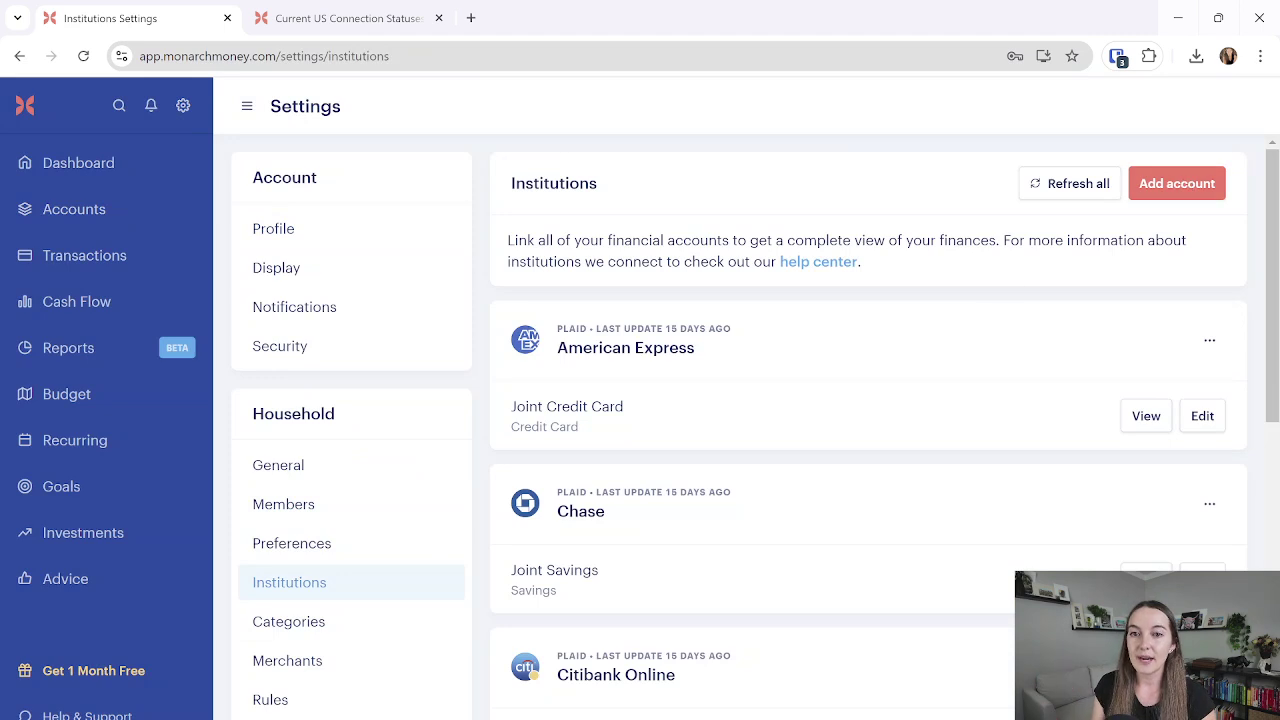
click(1209, 340)
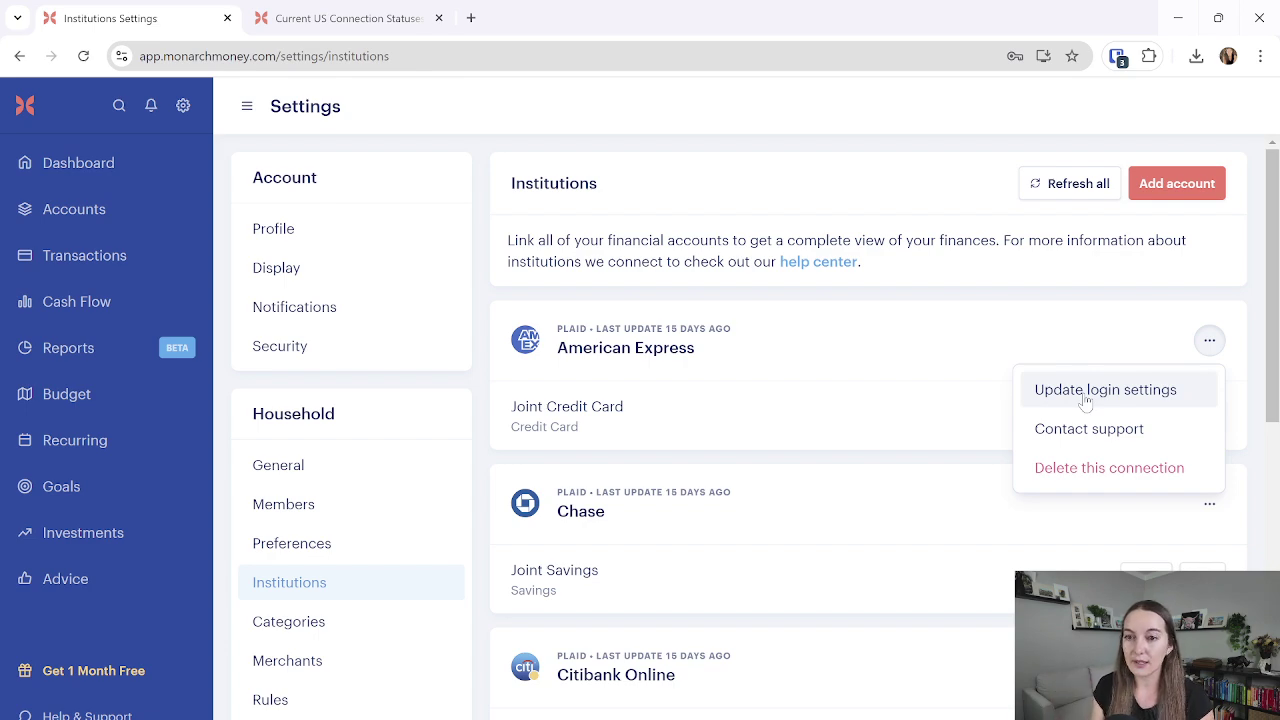
Look at the alternative data providers for adding an account, open the MX connection, and exit without connecting
click(1188, 193)
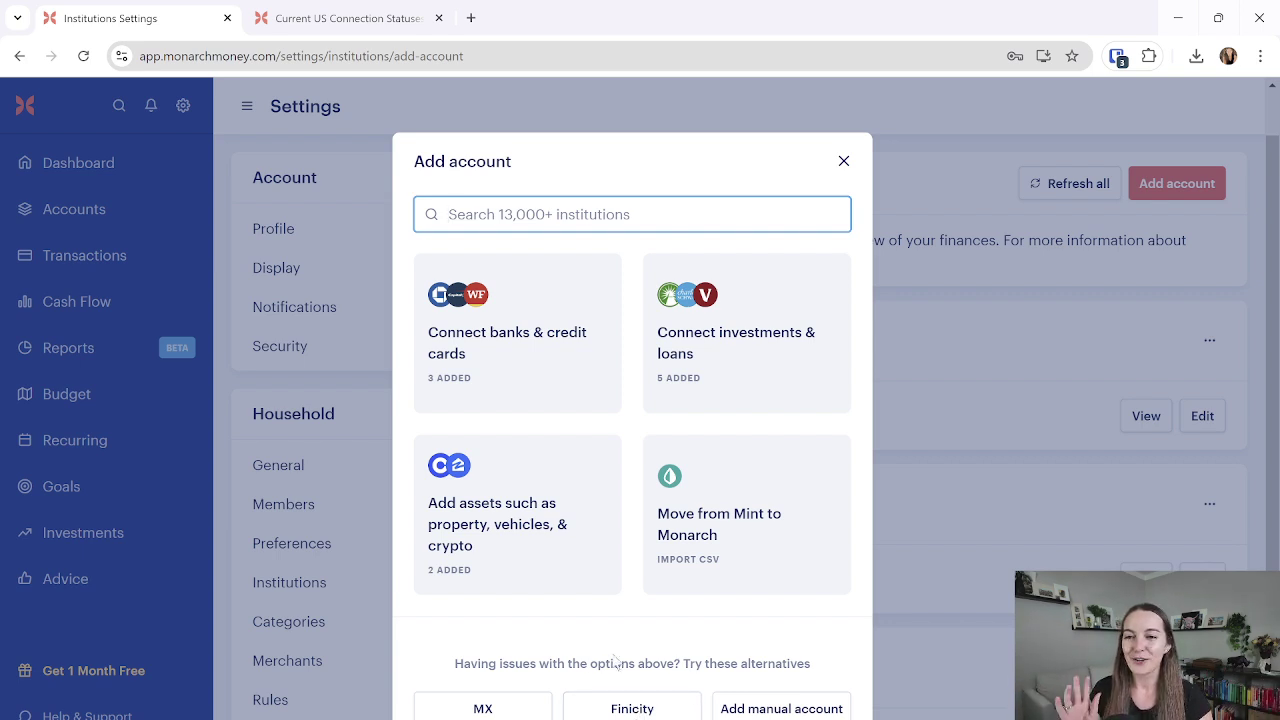
click(488, 708)
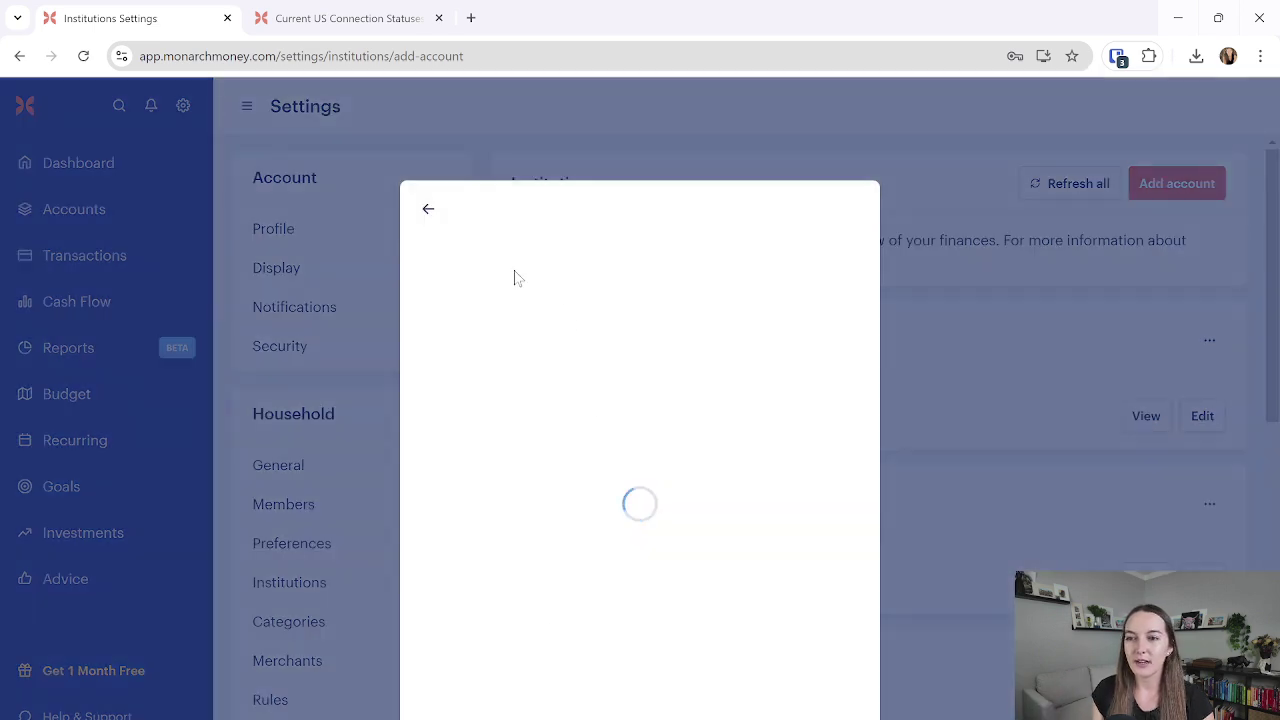
click(428, 209)
click(1137, 226)
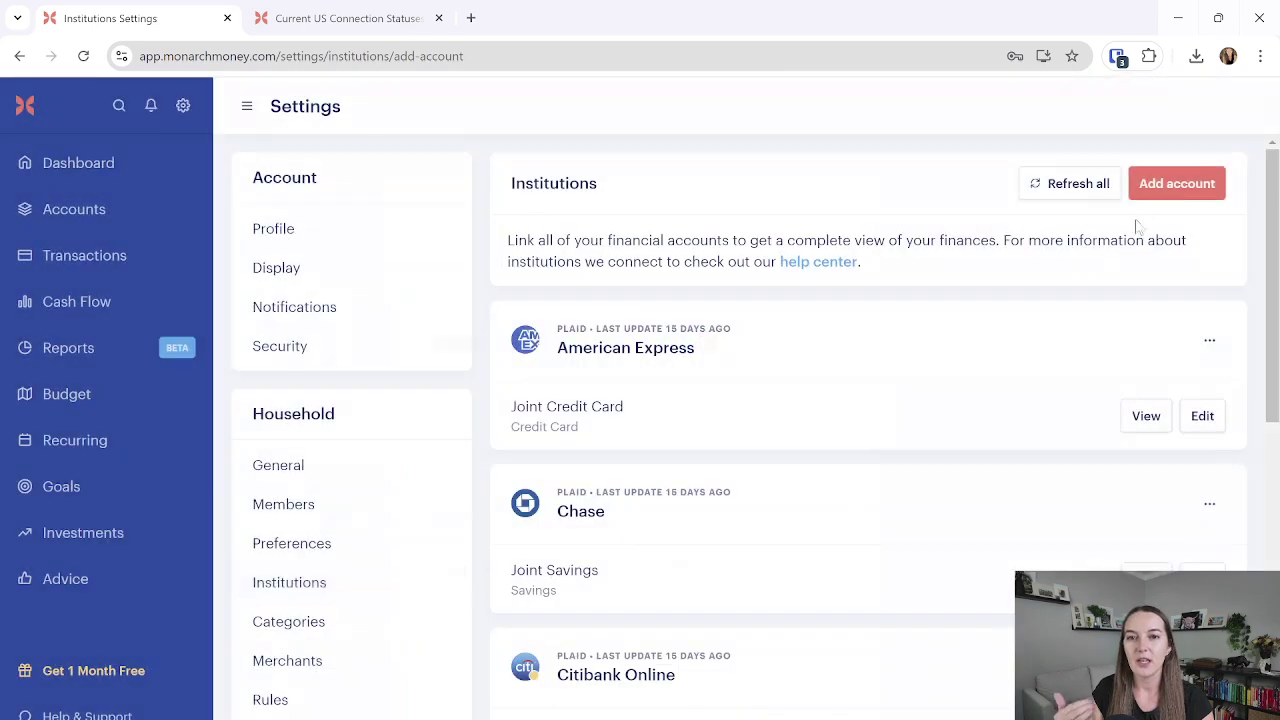
click(1160, 184)
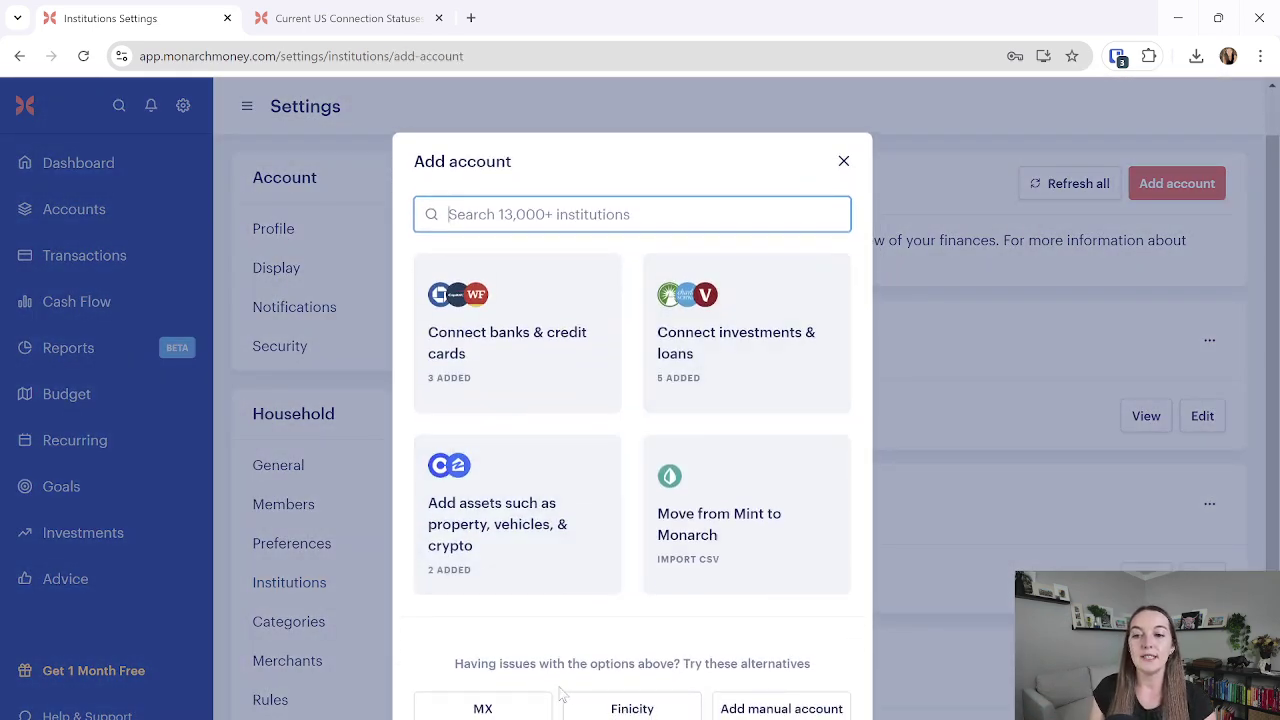
click(843, 161)
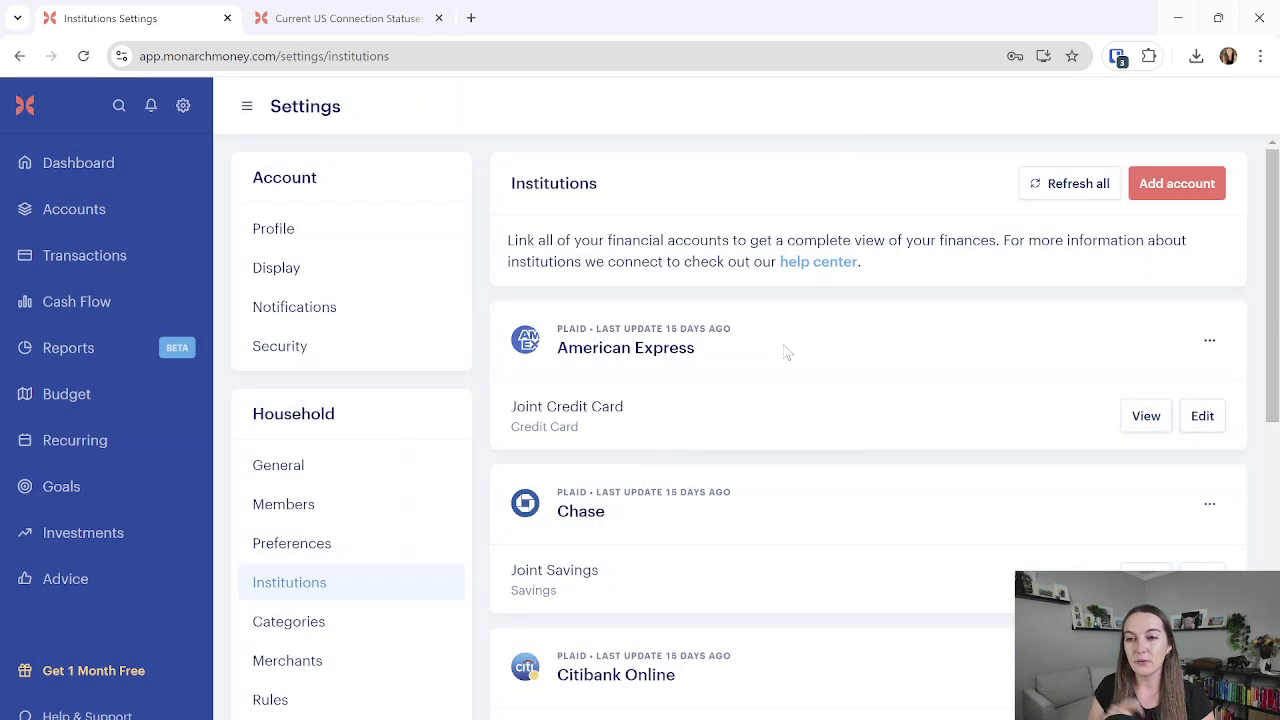
Check the Chase connection's last-update line and look again at the alternative ways to add an account
scroll(786, 352, down, 1)
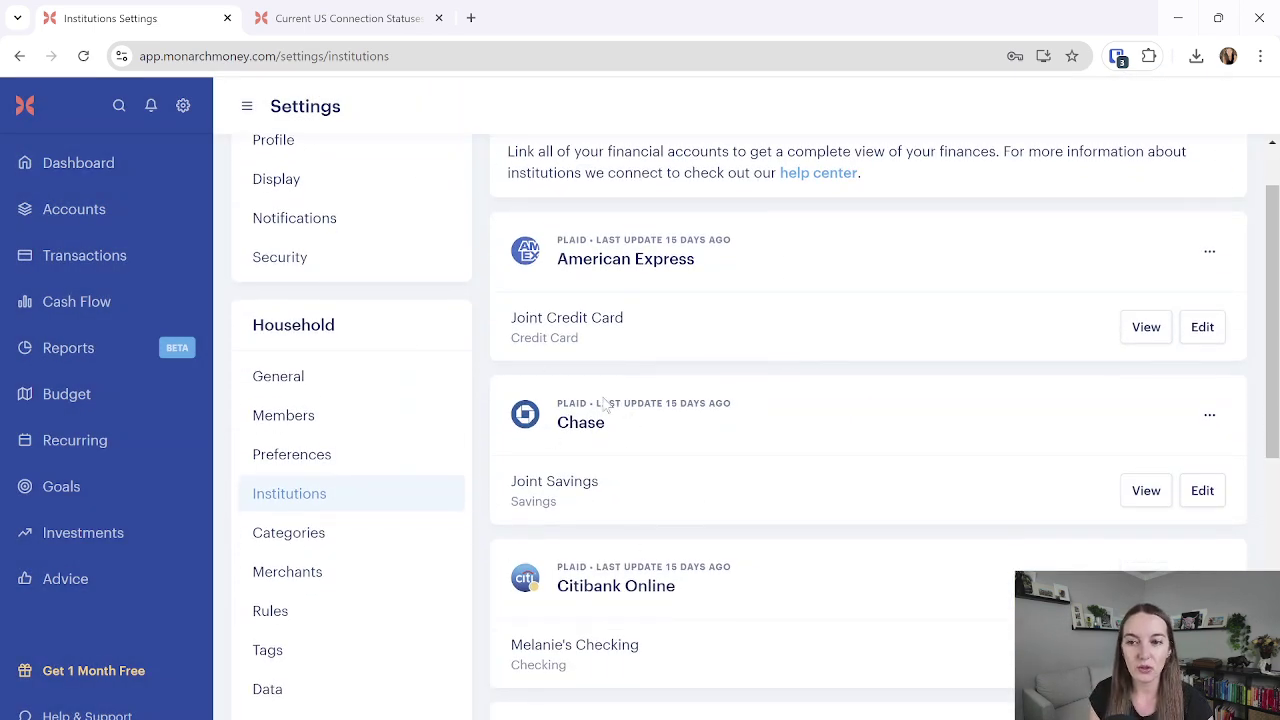
drag(569, 422, 644, 404)
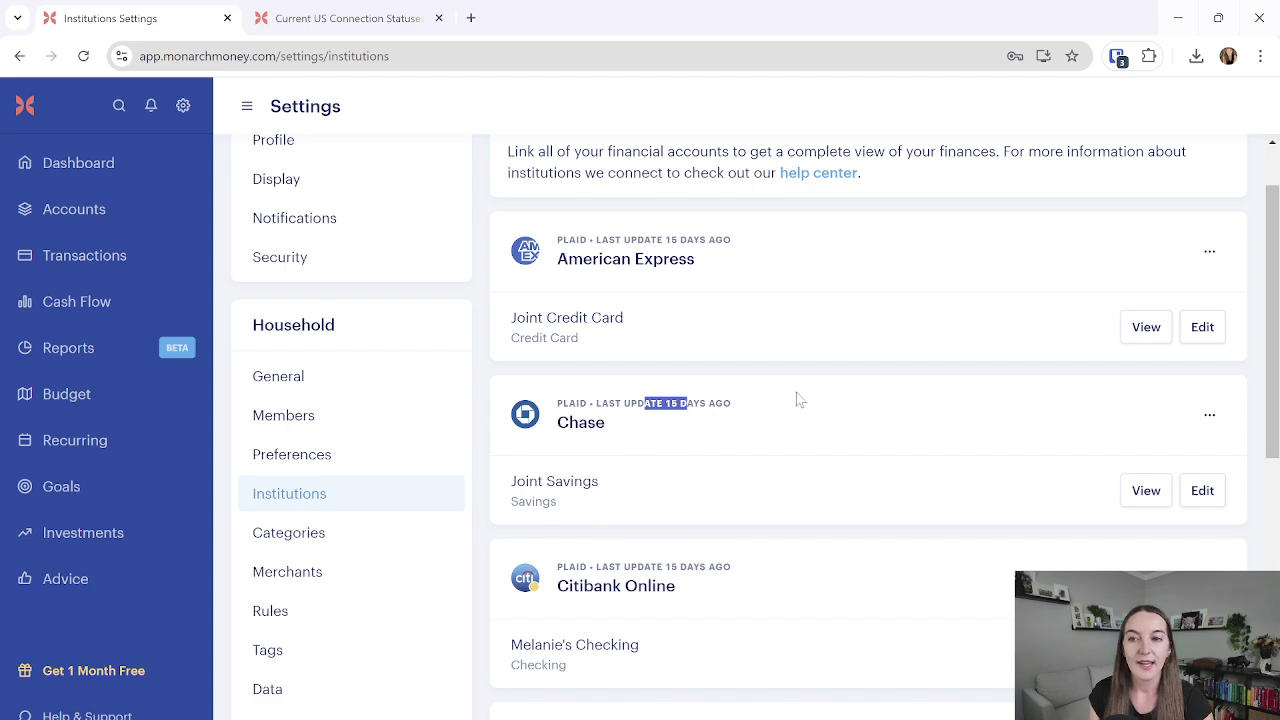
scroll(797, 400, up, 2)
click(1150, 192)
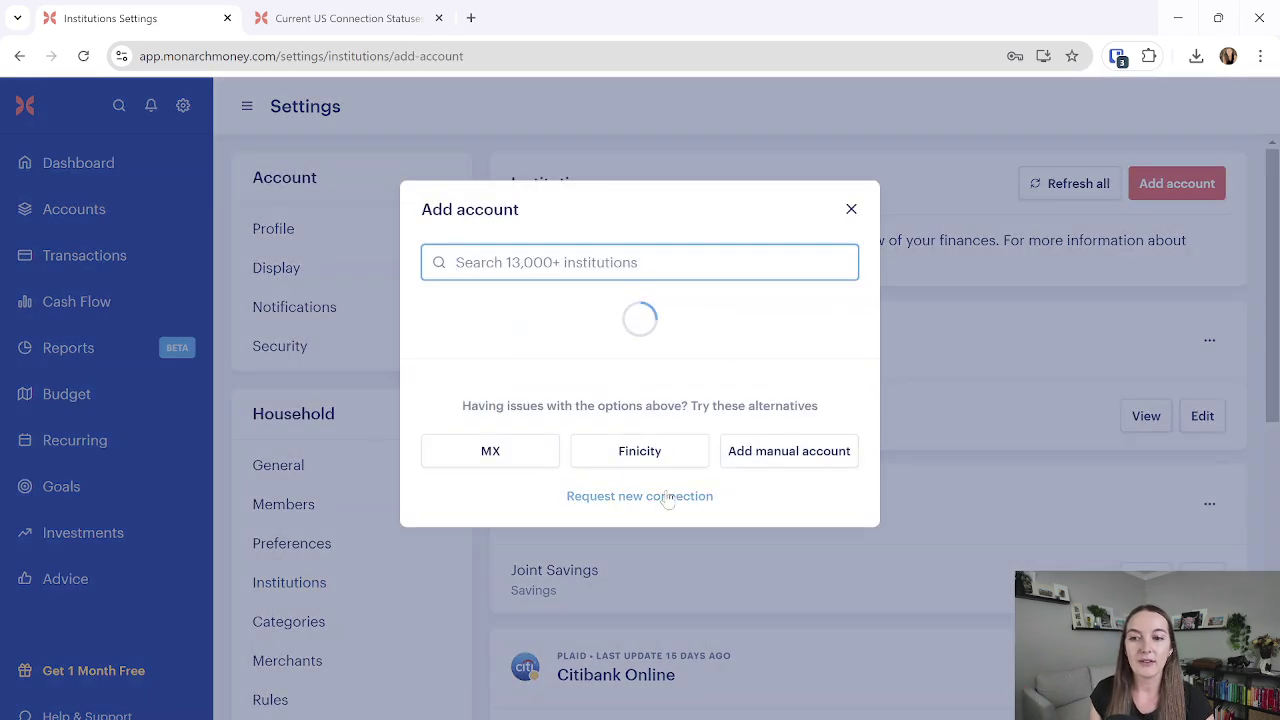
click(849, 206)
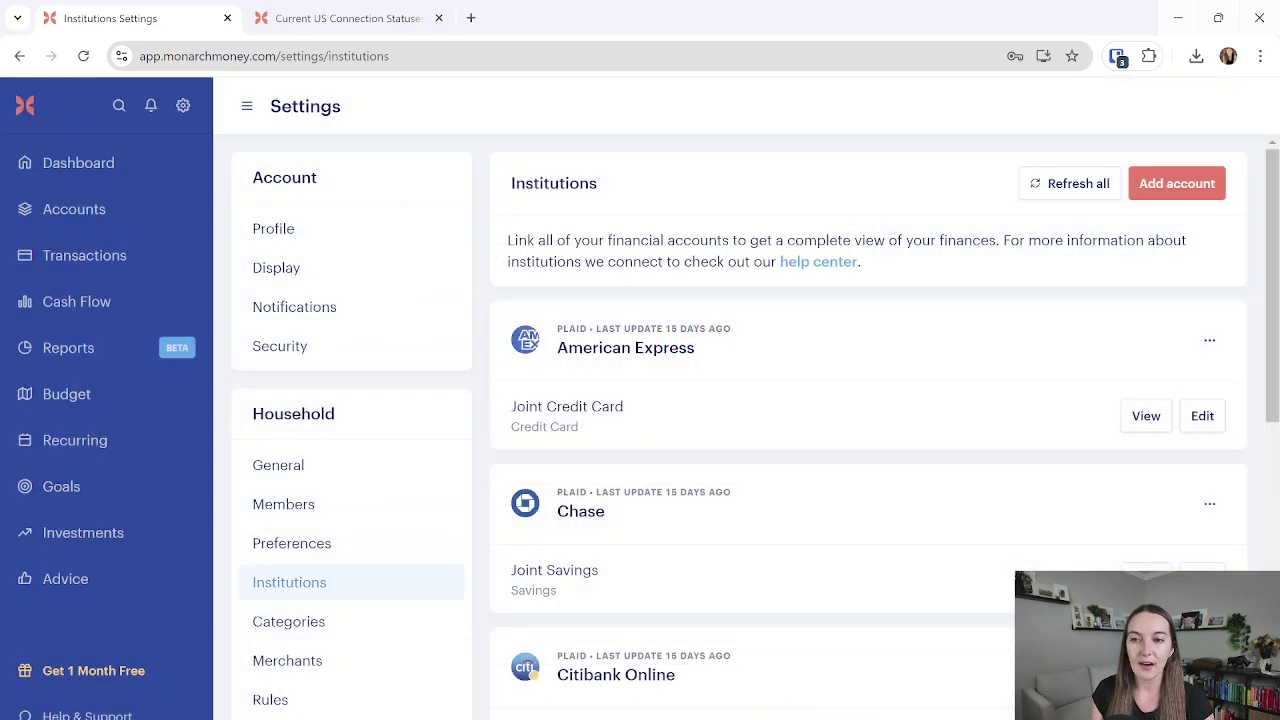
Review the full list of linked institutions and return to its beginning
scroll(578, 490, down, 5)
scroll(578, 490, down, 4)
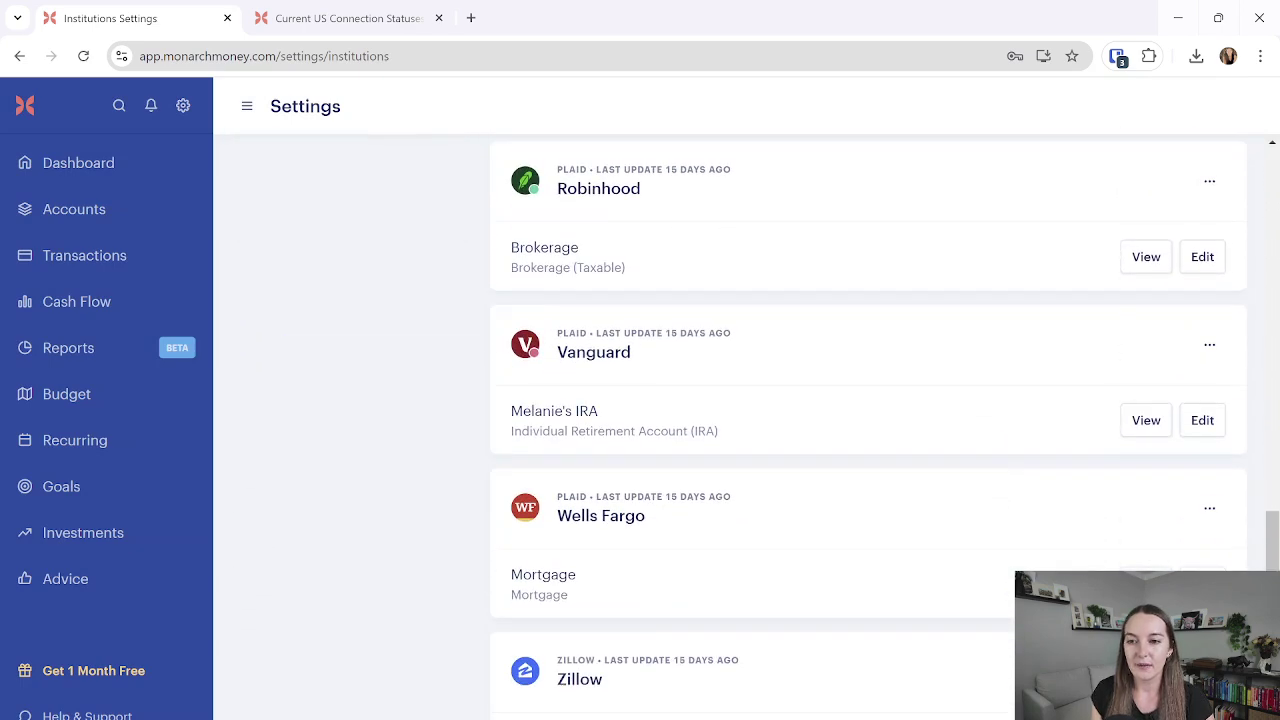
scroll(570, 500, up, 6)
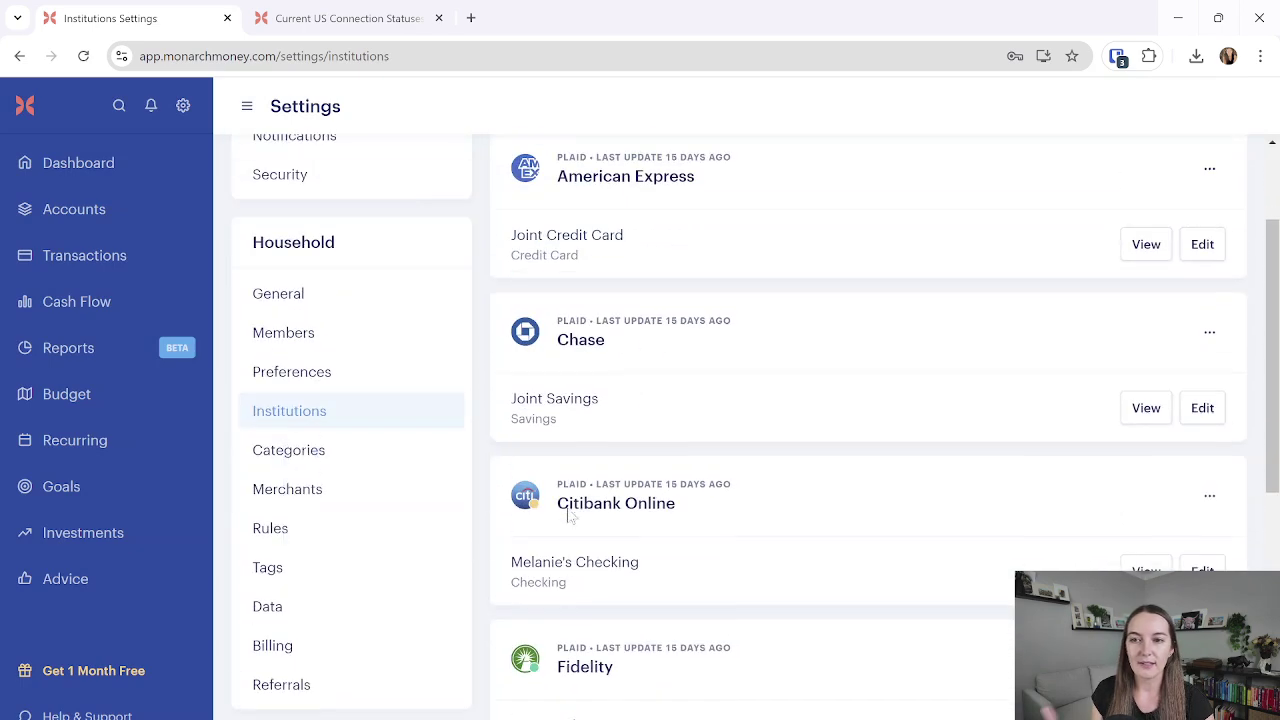
scroll(634, 445, up, 2)
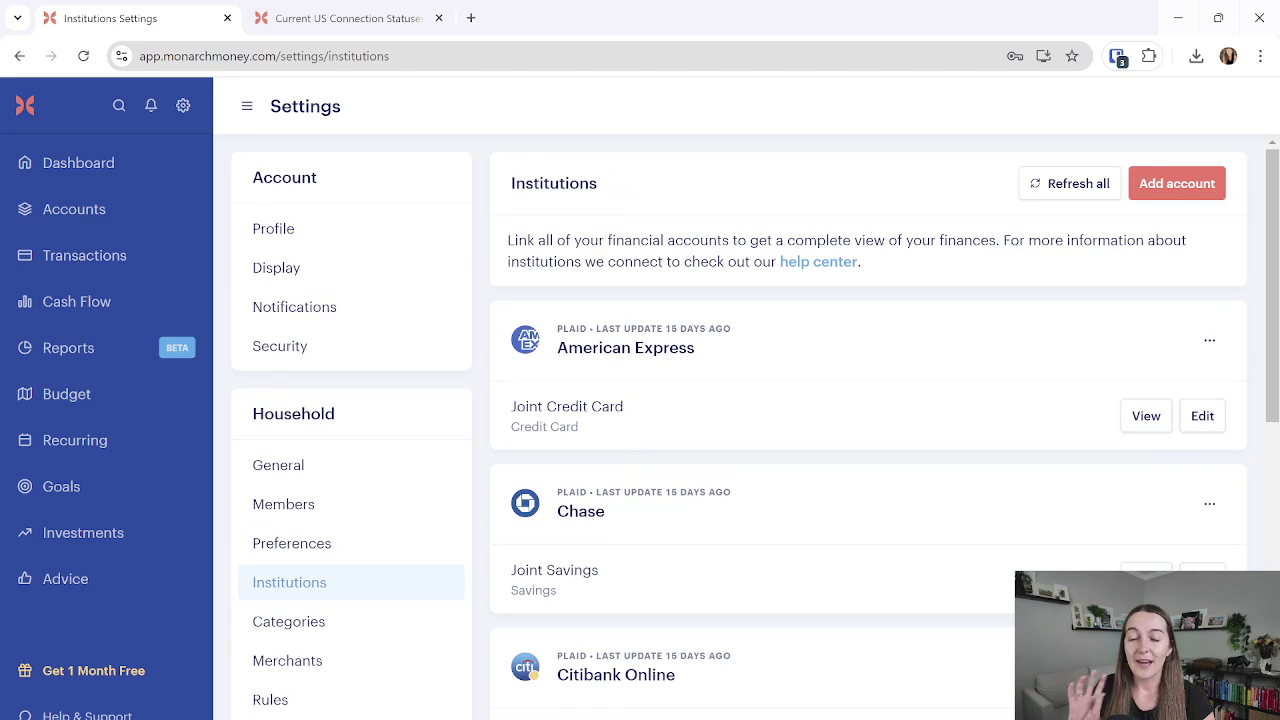
Open the details of the Chase Joint Savings account from the accounts overview and find its transactions
click(123, 209)
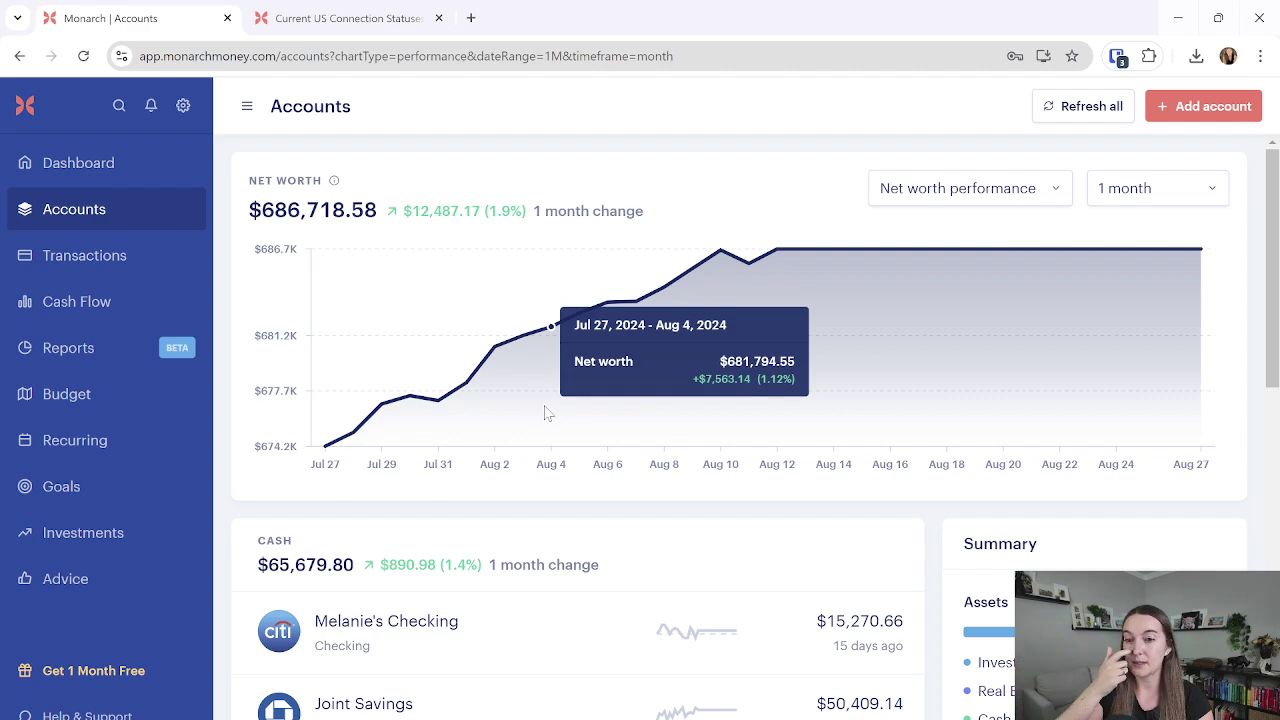
scroll(547, 413, down, 4)
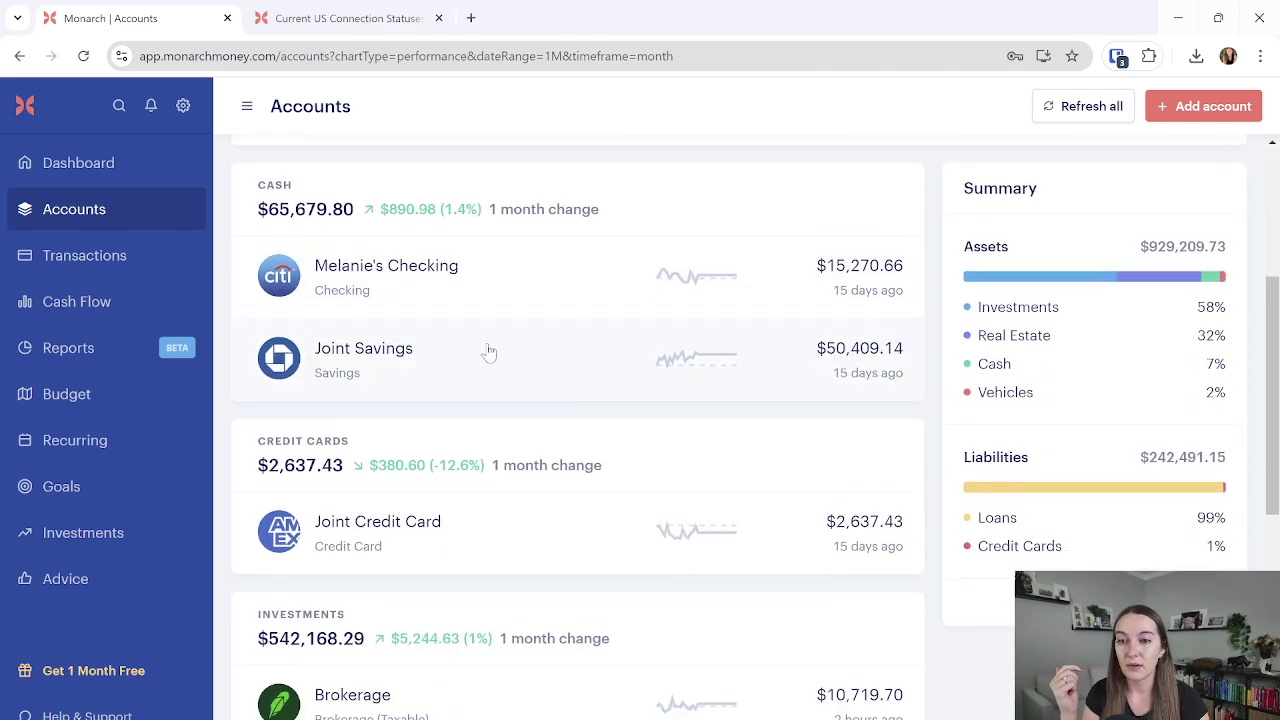
click(414, 352)
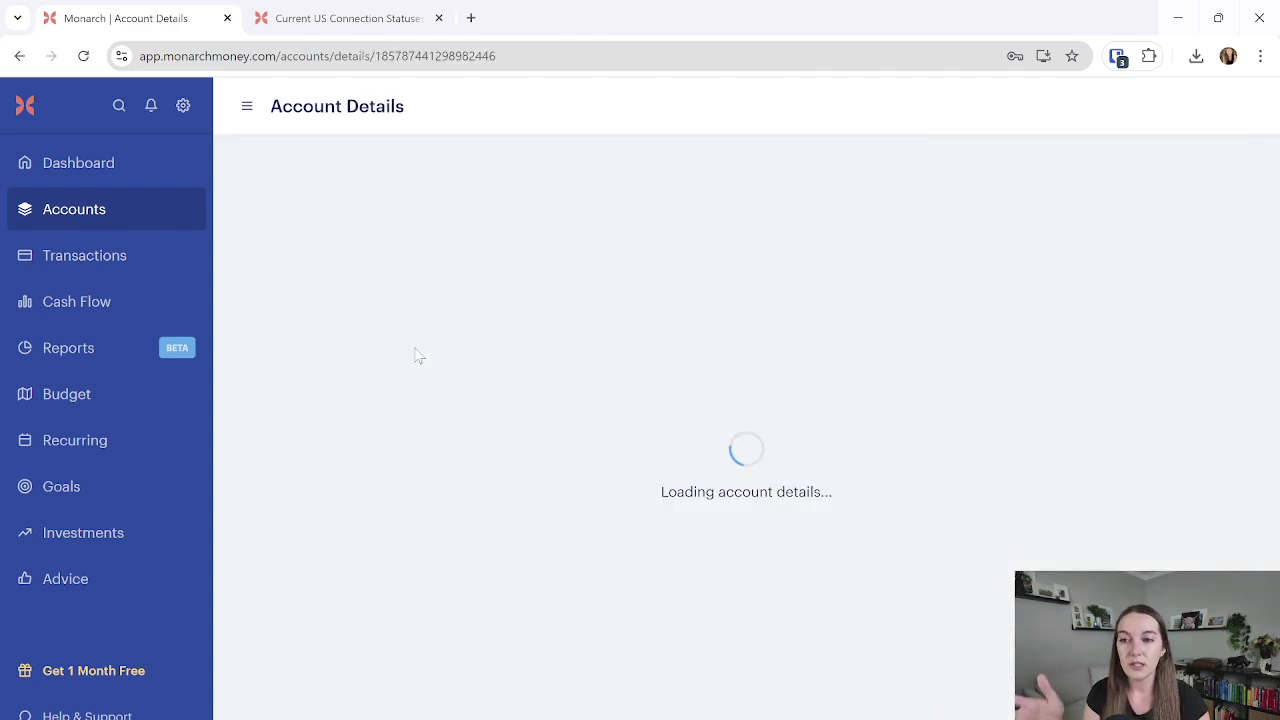
scroll(604, 378, down, 2)
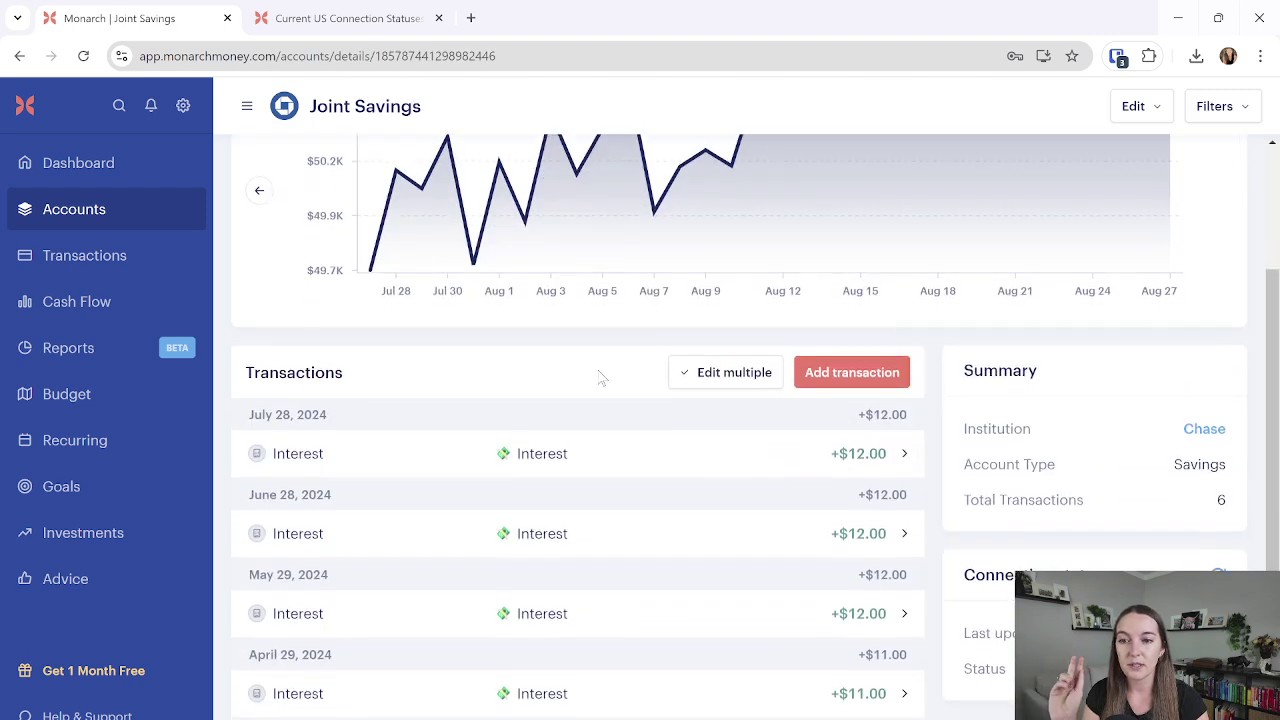
Select all Joint Savings transactions for bulk editing and look at the option to move them to another account
click(734, 375)
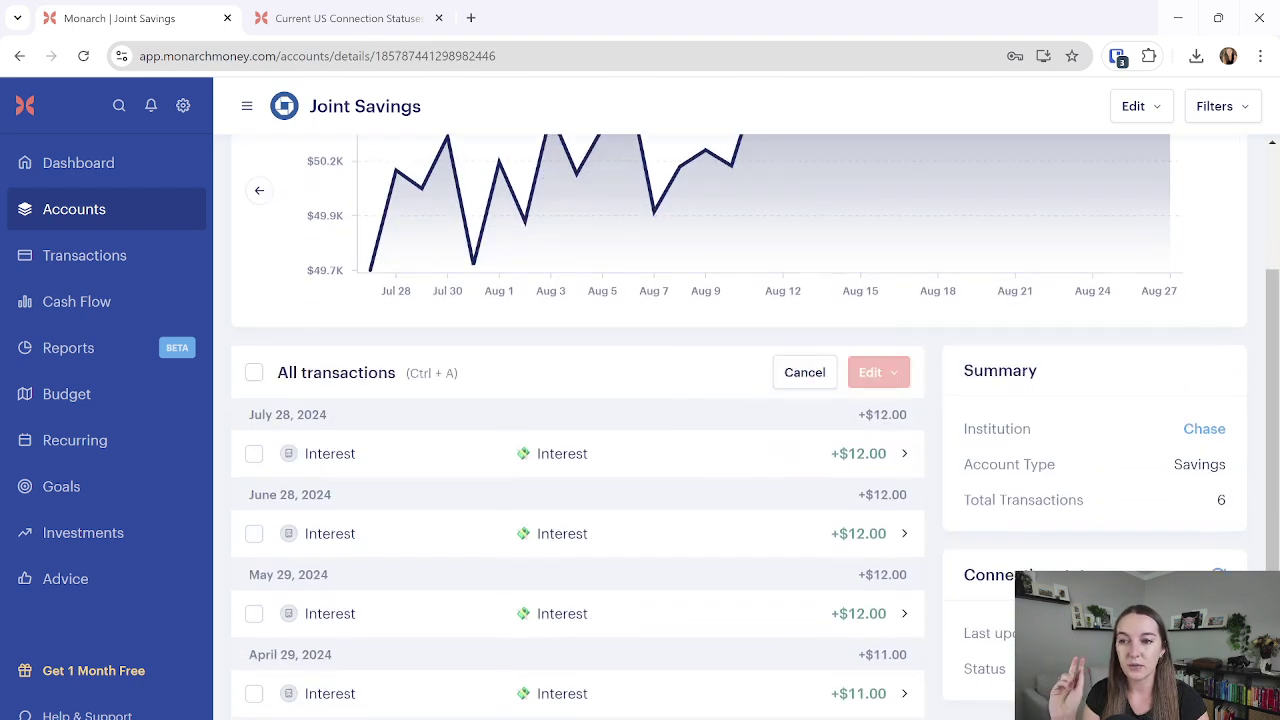
click(254, 373)
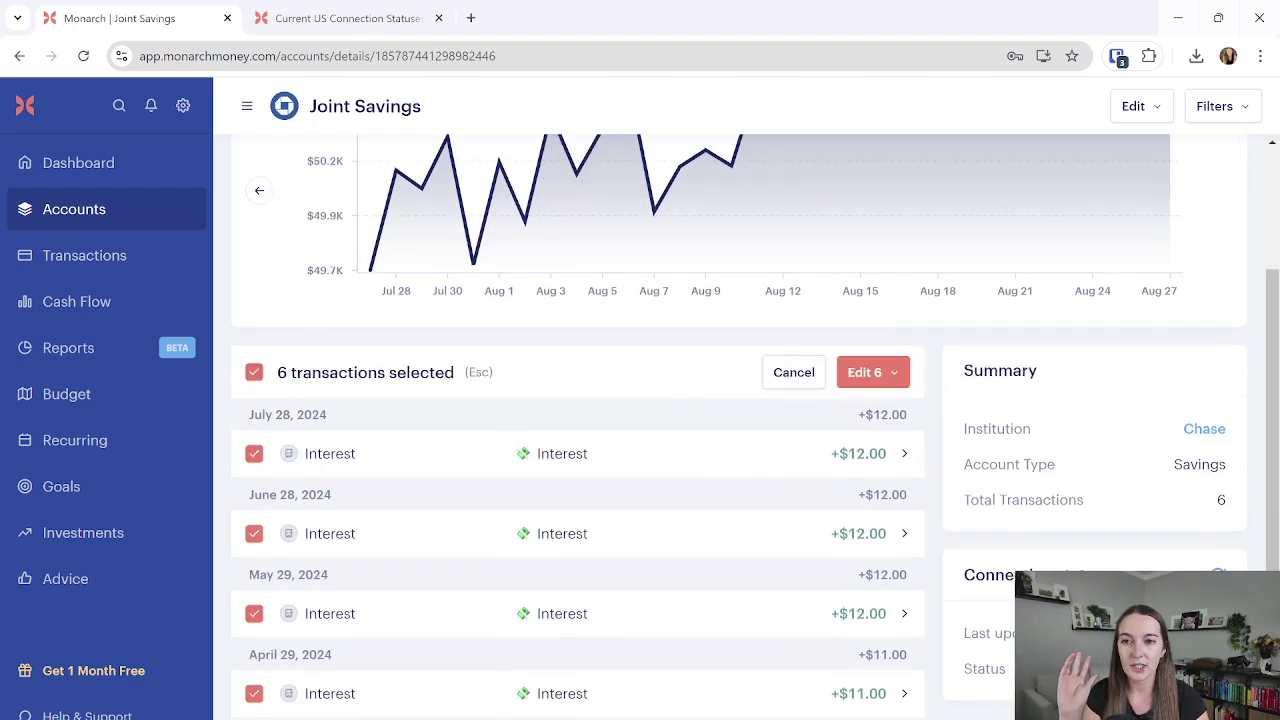
click(904, 374)
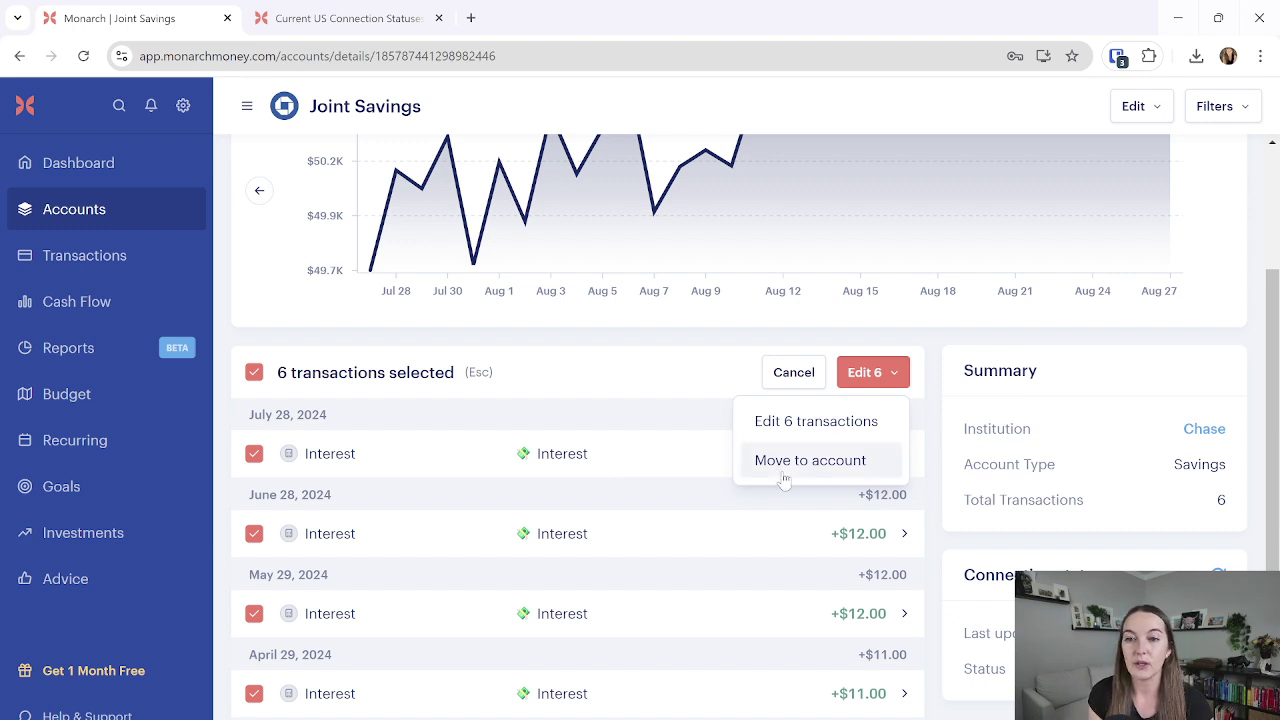
click(966, 358)
Look at the Copy balance history form for the Joint Savings account and close it without copying
scroll(980, 350, up, 2)
click(1158, 106)
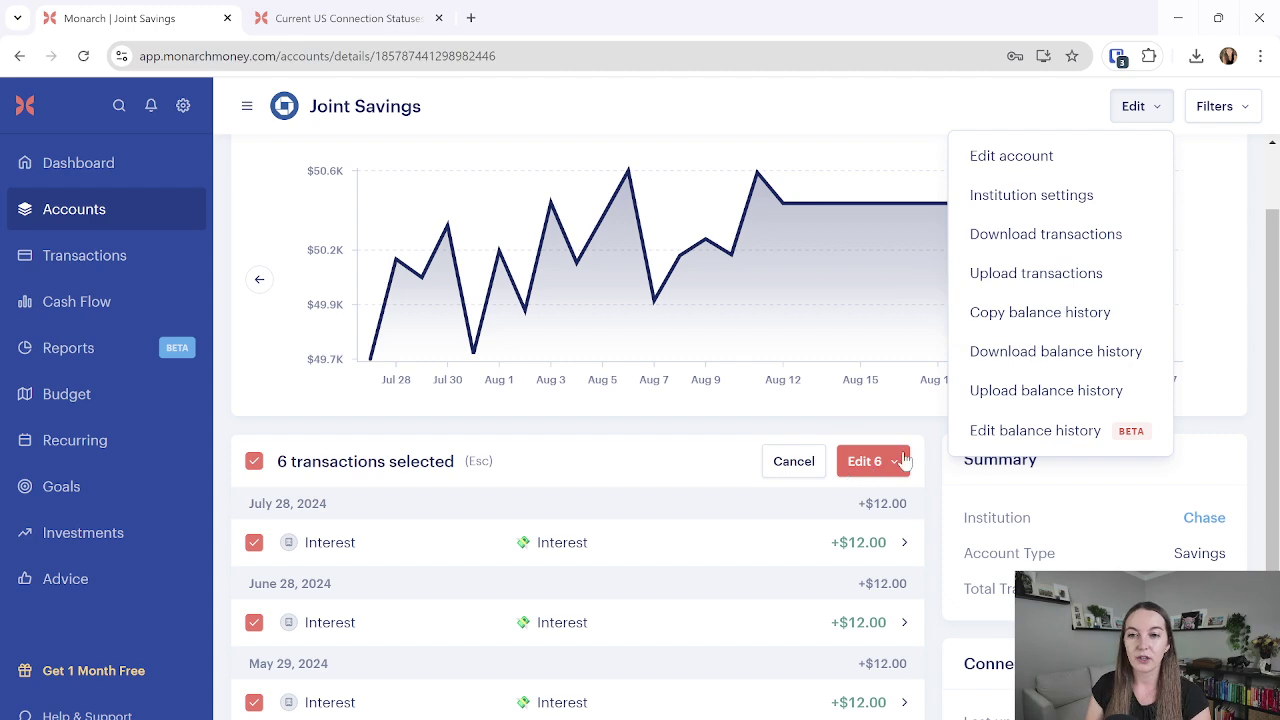
click(1013, 318)
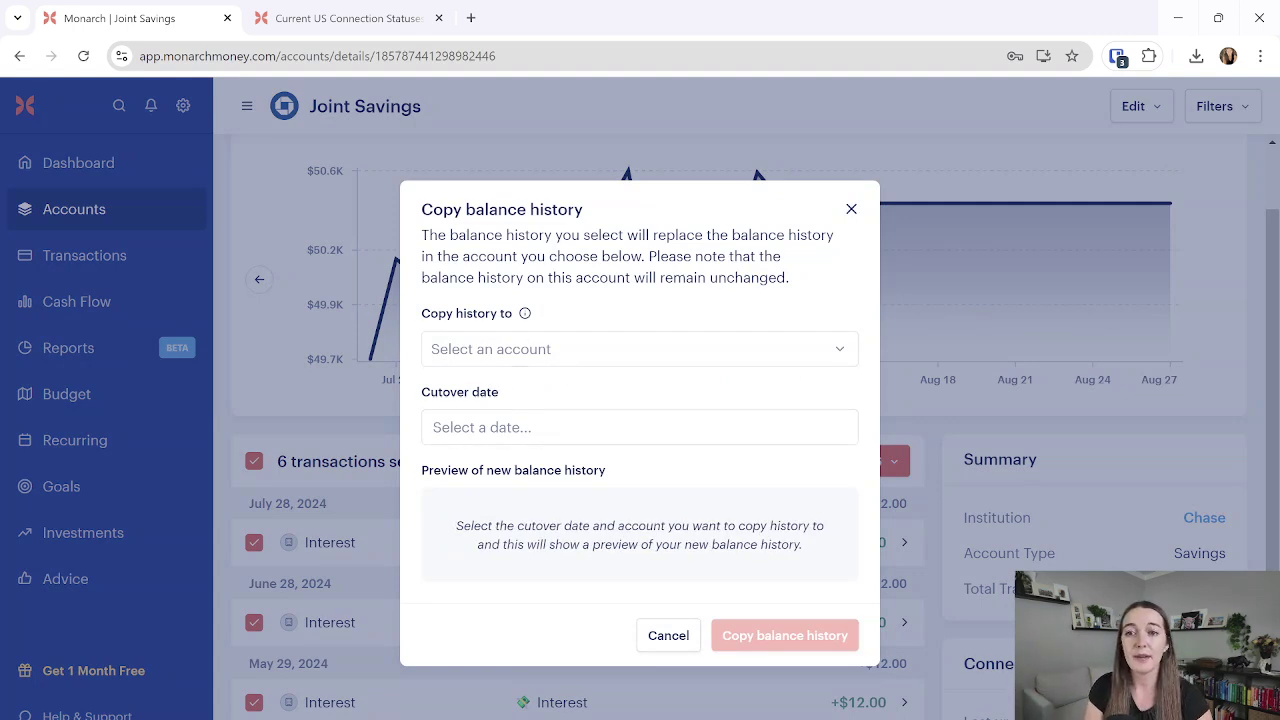
click(851, 211)
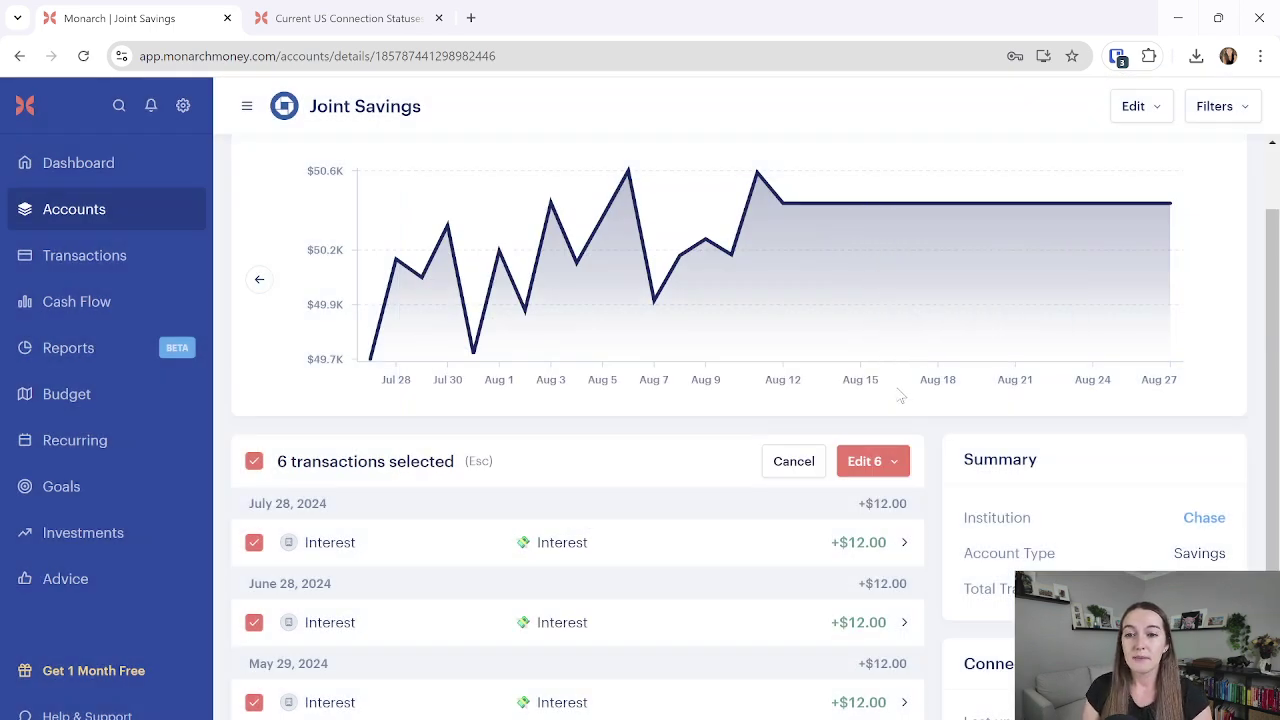
Show the bulk edit options for the selected Joint Savings transactions again, including Move to account
click(896, 464)
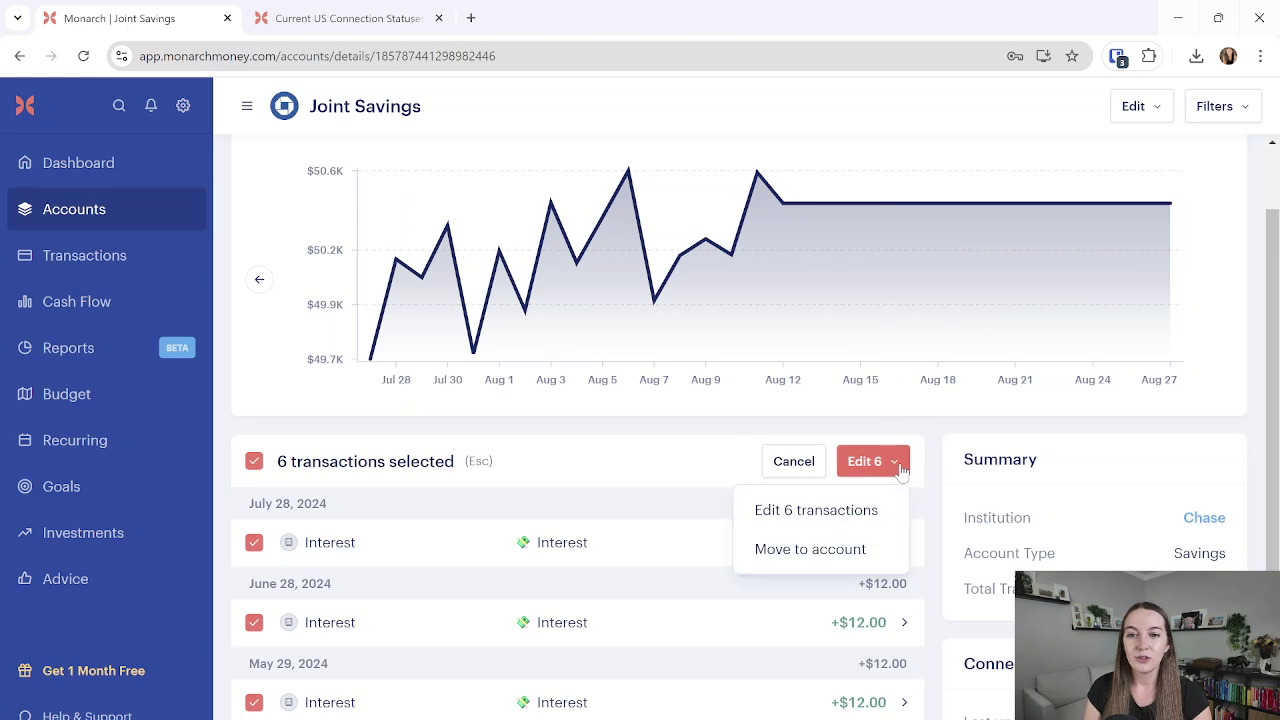